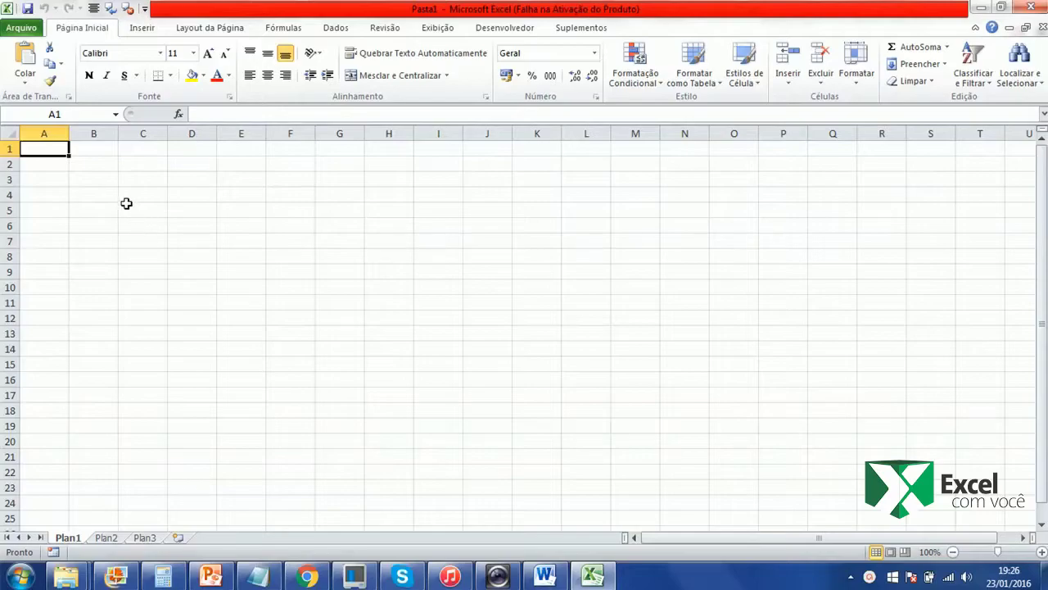
left_click(87, 175)
left_click(132, 178)
left_click(188, 179)
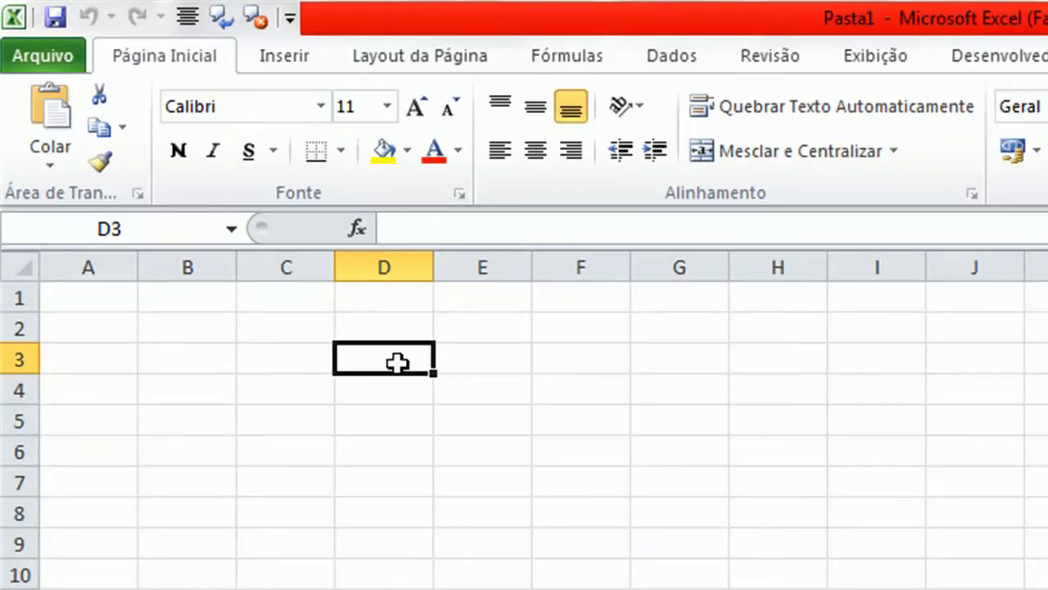
left_click(112, 291)
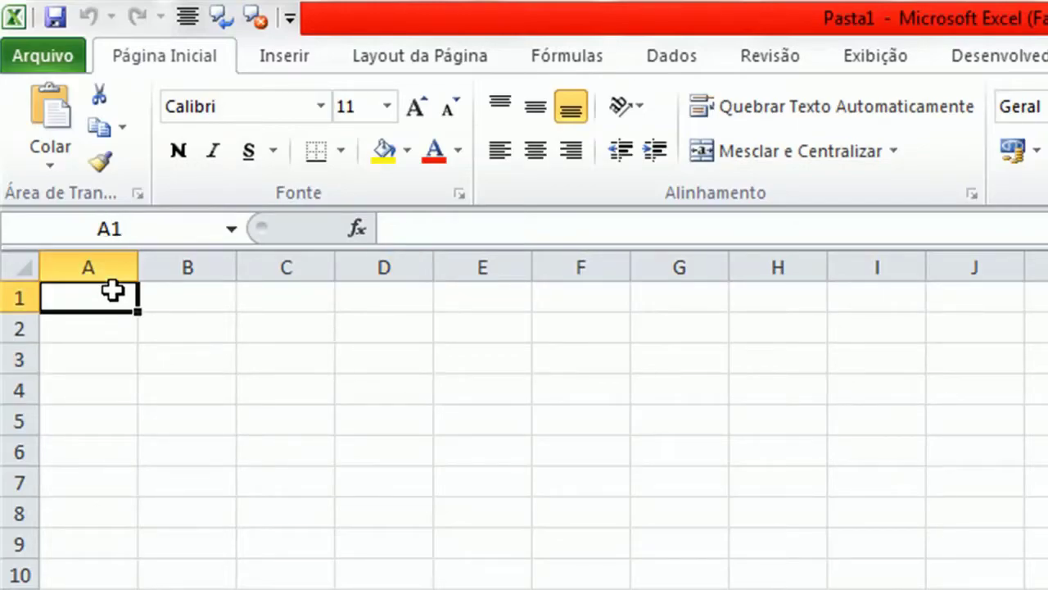
left_click(185, 304)
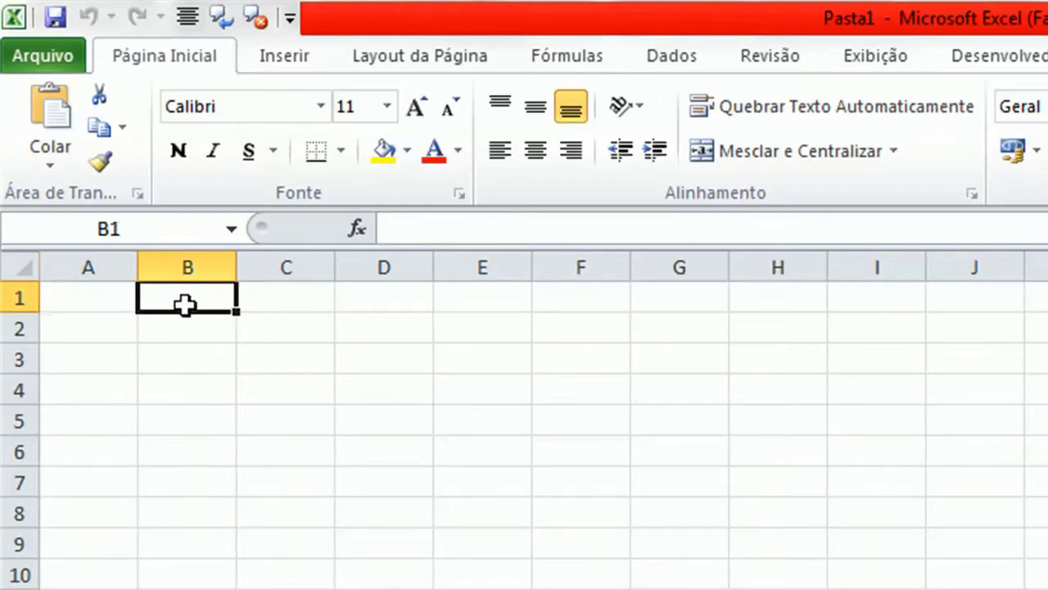
left_click(186, 304)
Examine the font list, the border options and the Font settings in the Format Cells dialog for cell B2
left_click(187, 337)
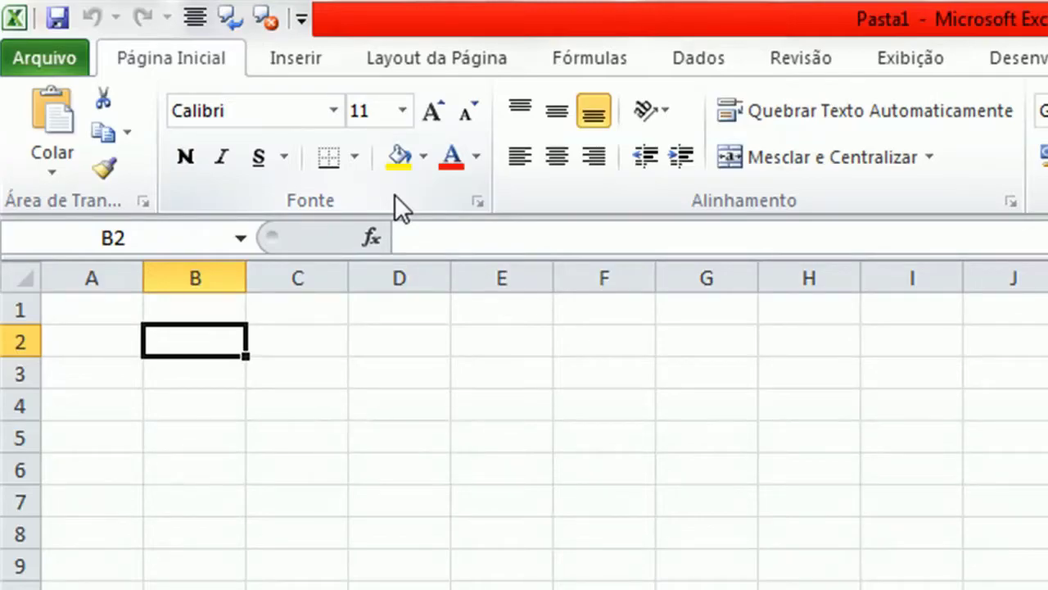
left_click(333, 113)
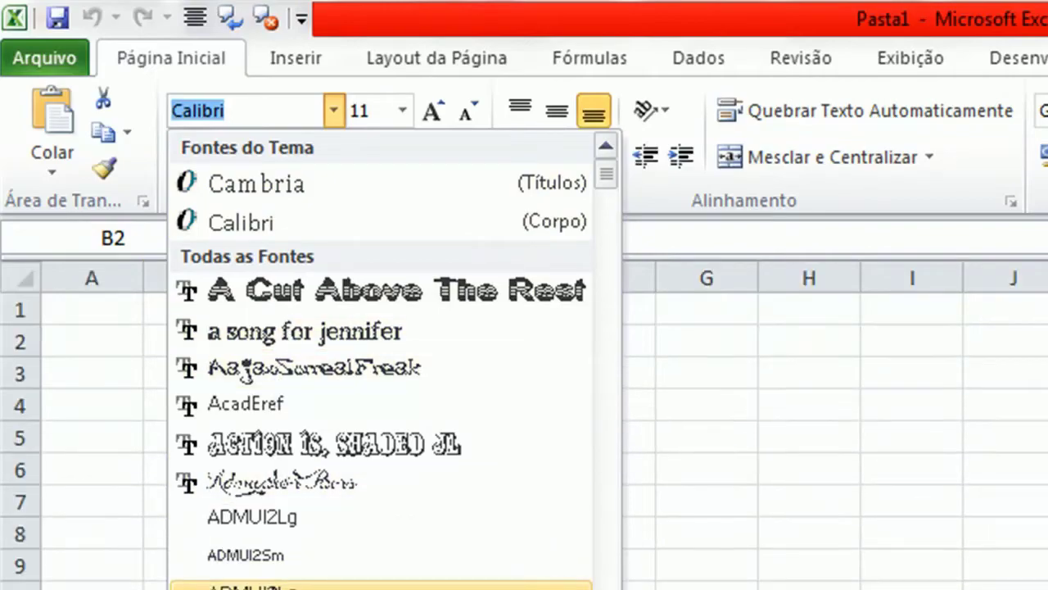
left_click(463, 85)
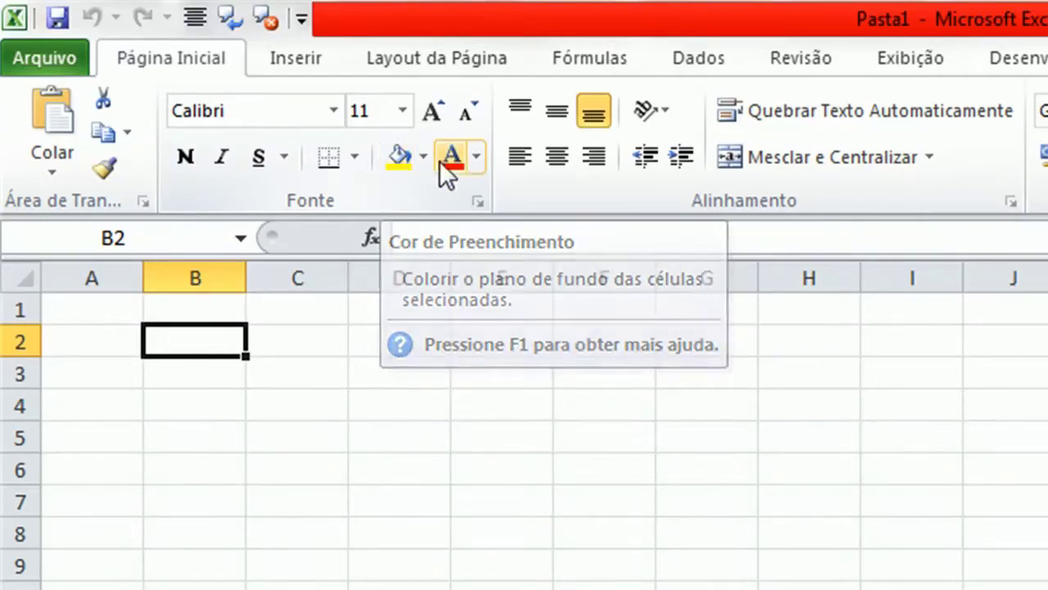
left_click(354, 158)
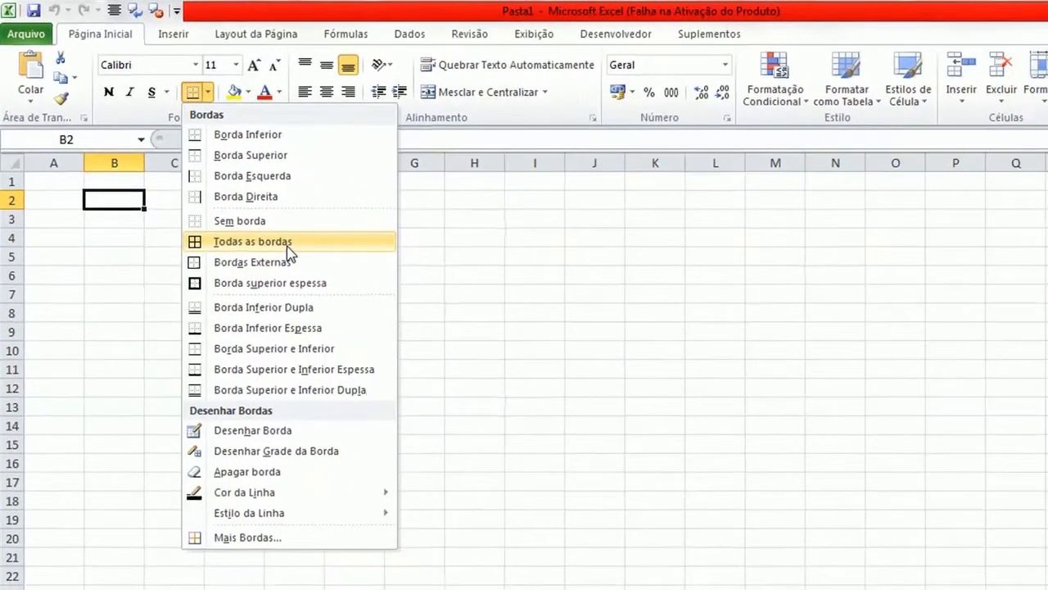
left_click(148, 107)
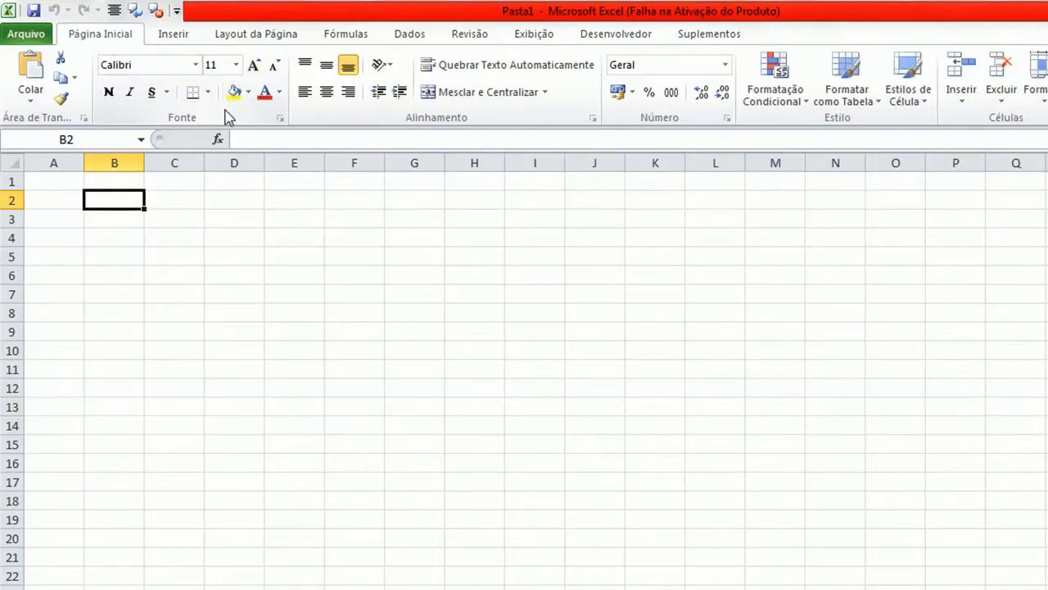
left_click(281, 119)
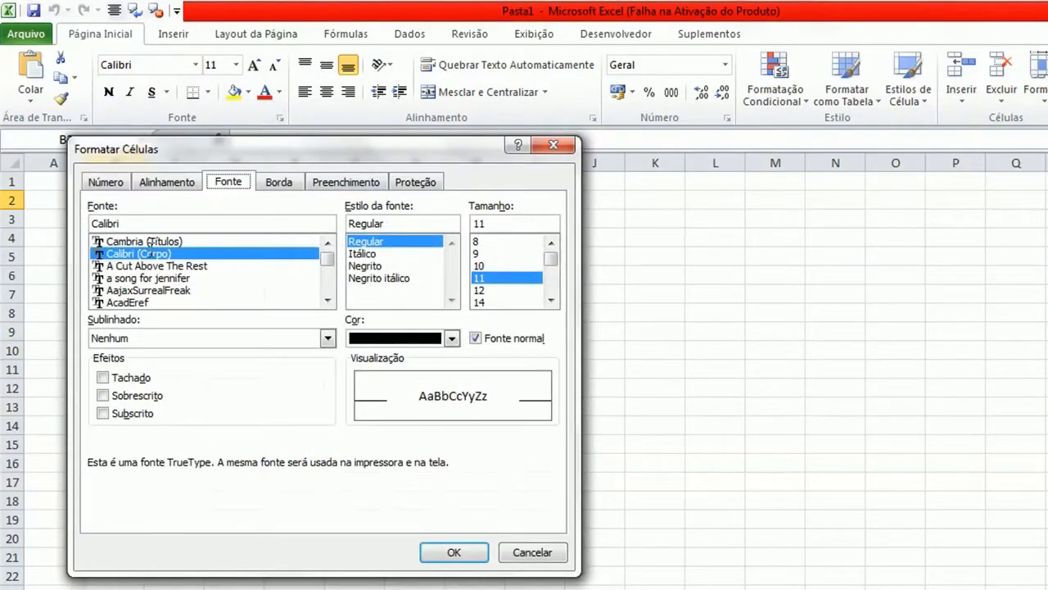
left_click(532, 552)
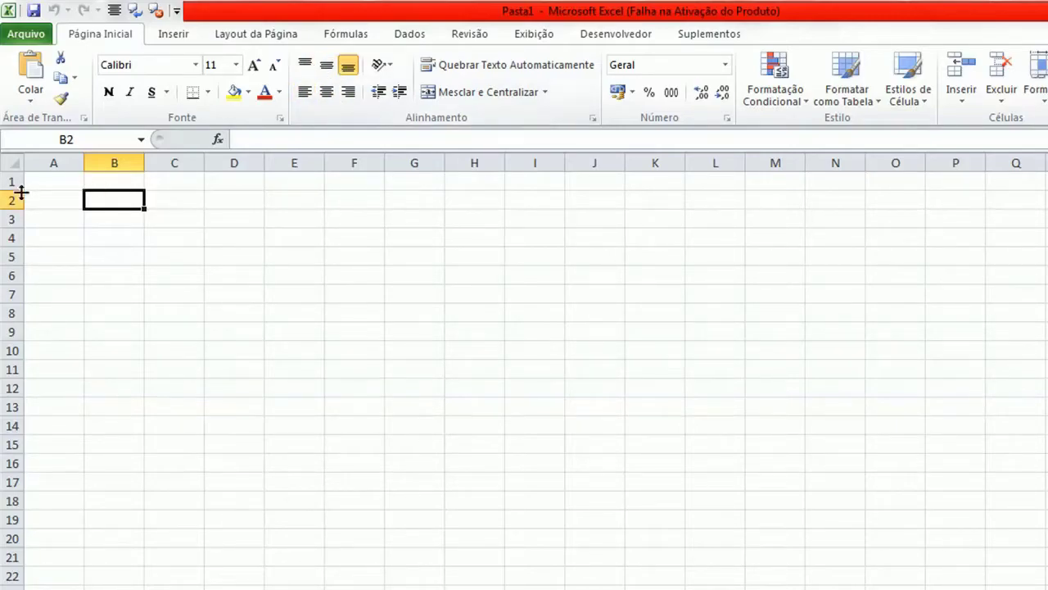
Enlarge row 2 and column B, and enter "mundo" in cell B2
left_click_drag(11, 205, 18, 257)
left_click_drag(145, 164, 217, 172)
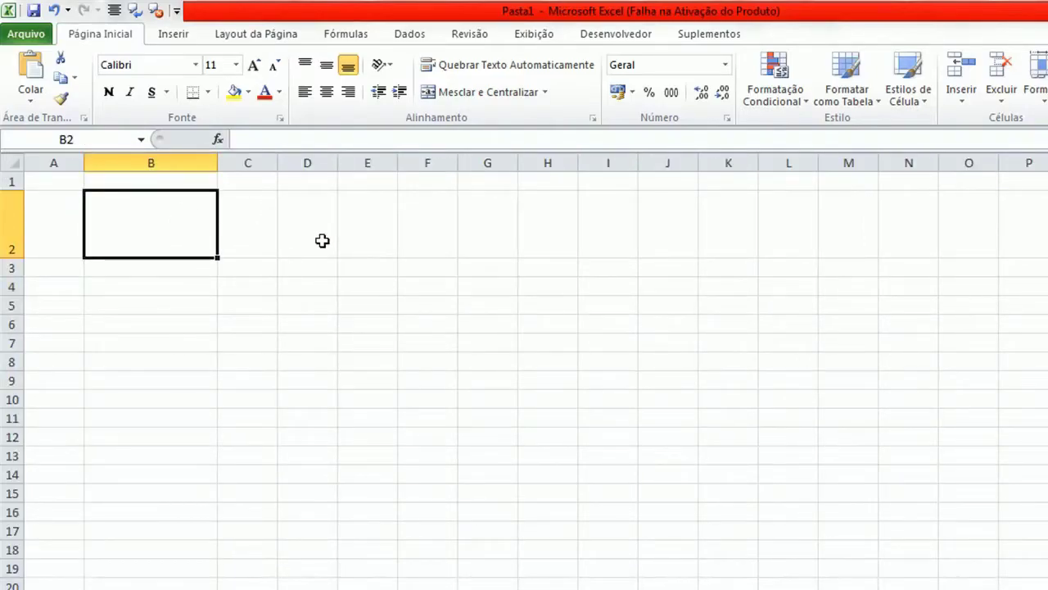
type("mundo")
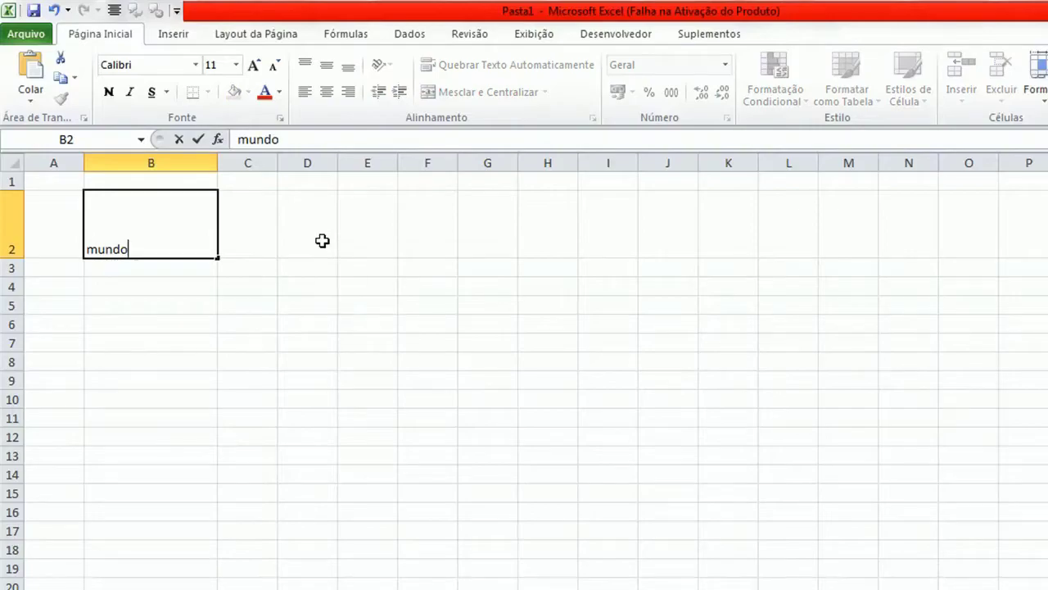
key("Return")
Try bottom, middle and top vertical alignment on cell B2, and set it to middle alignment
left_click(145, 246)
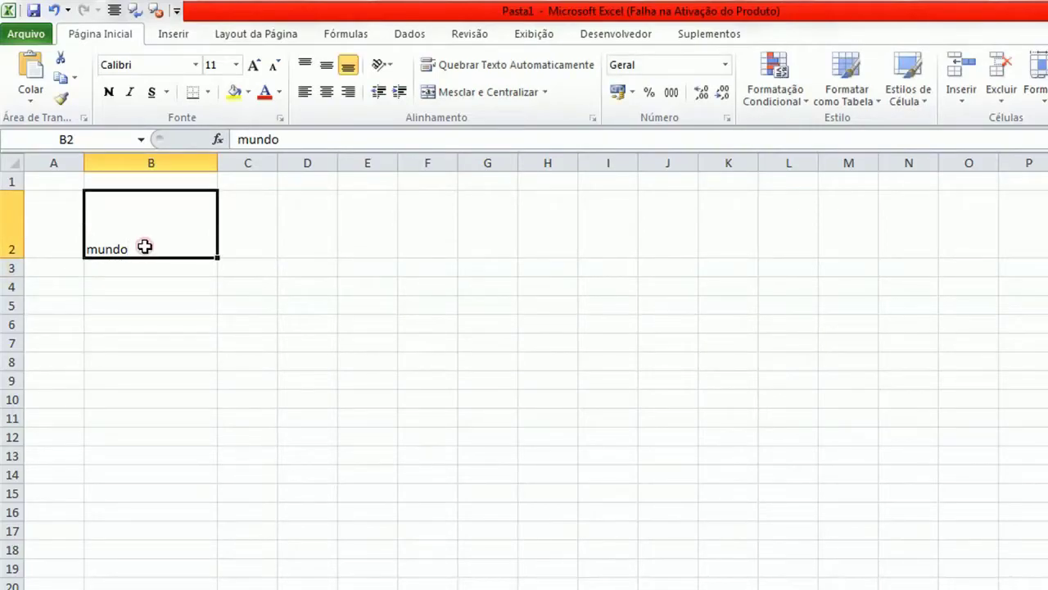
left_click(350, 72)
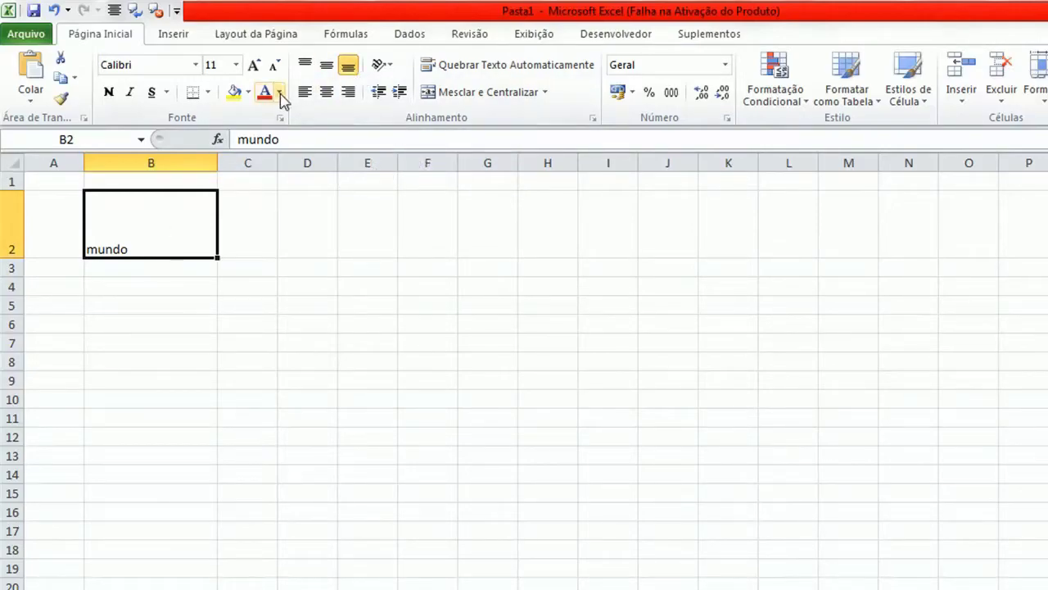
left_click(325, 67)
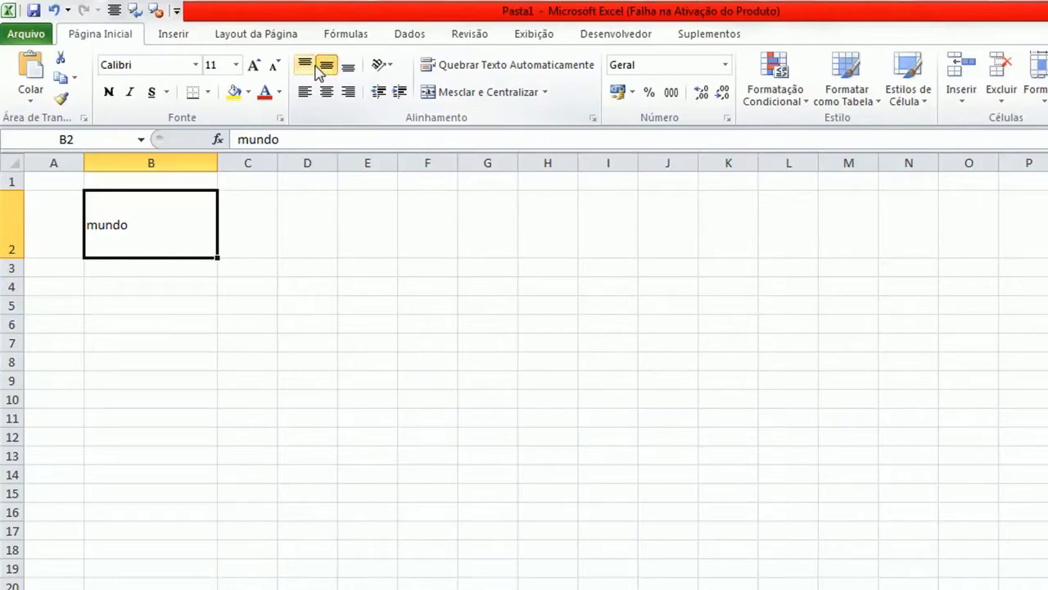
left_click(305, 66)
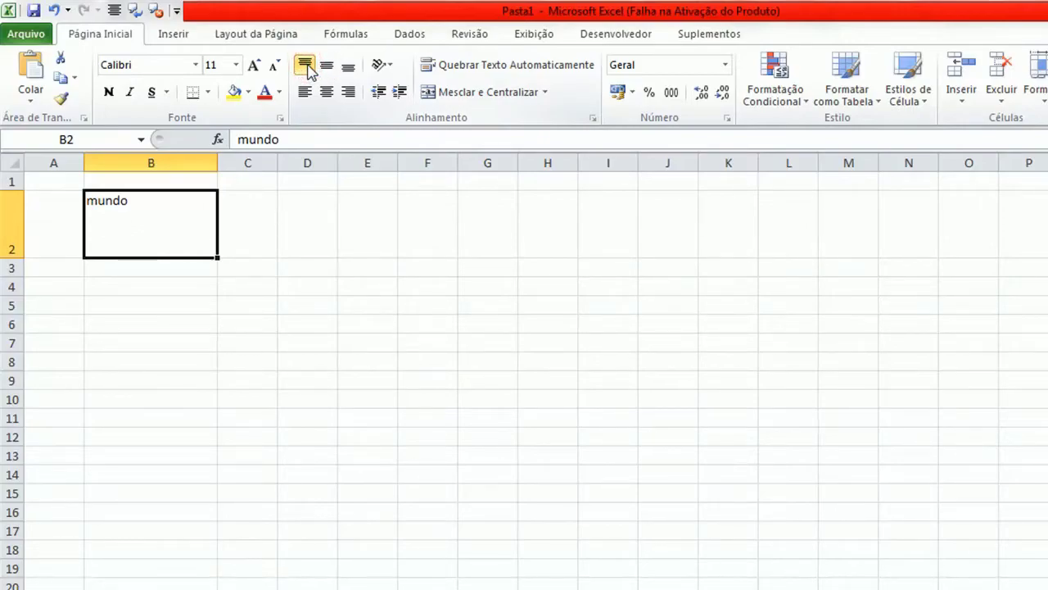
left_click(326, 66)
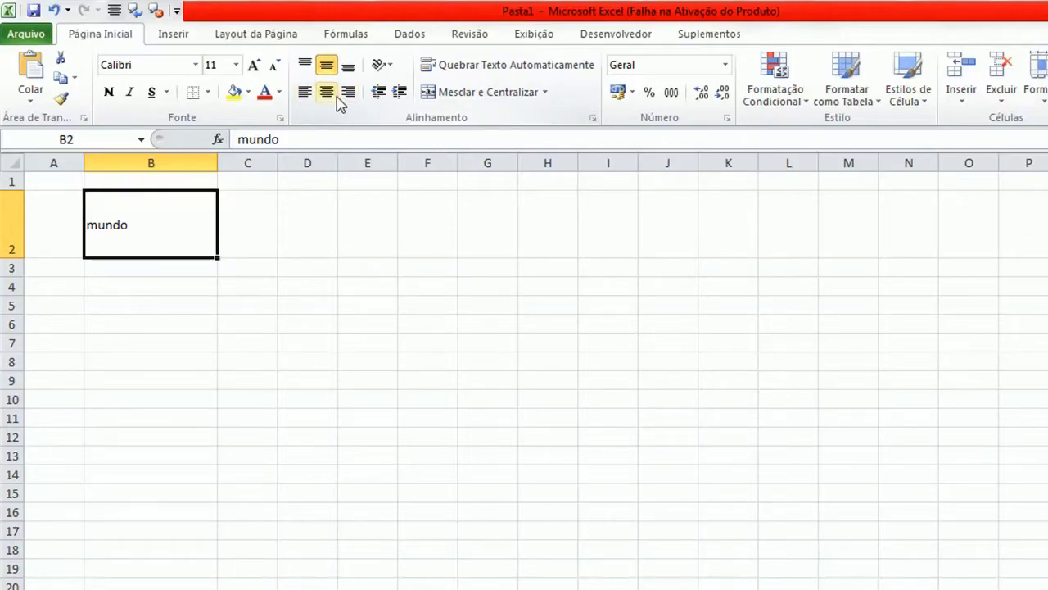
Try left, centre and right horizontal alignment on the text in cell B2
left_click(307, 94)
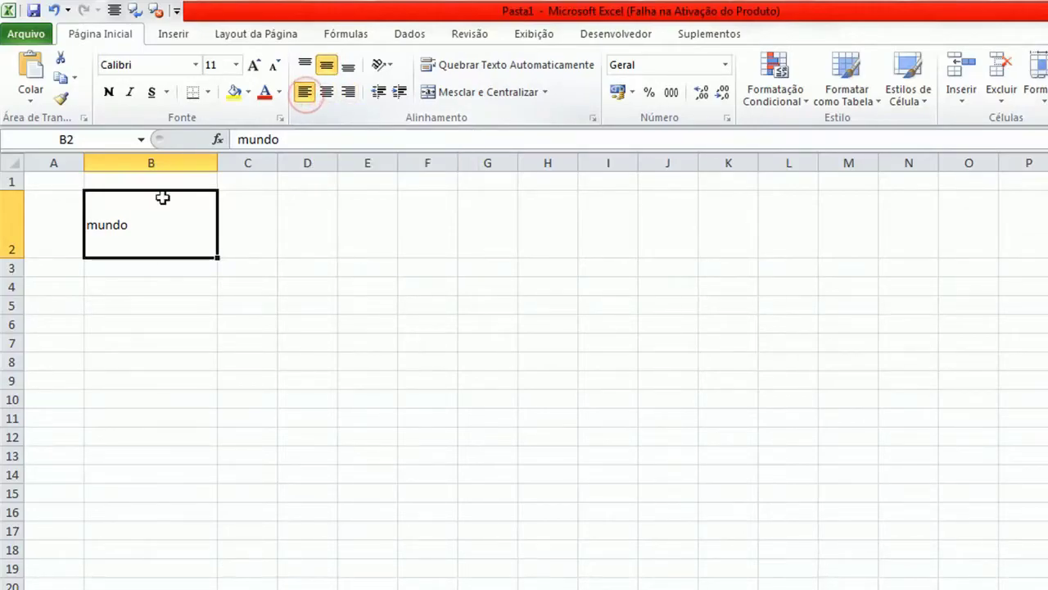
left_click(332, 92)
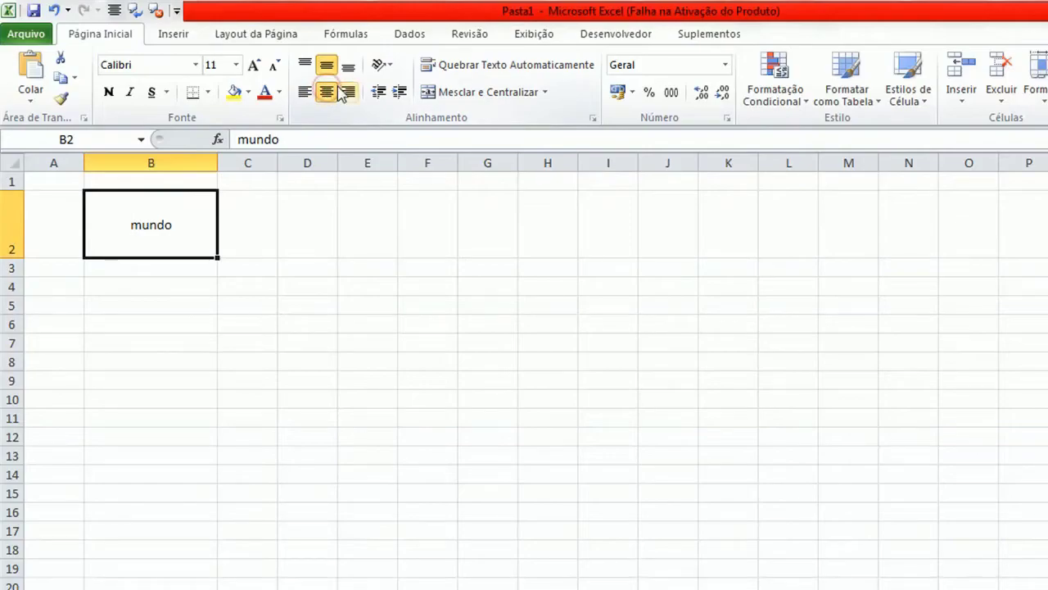
left_click(348, 92)
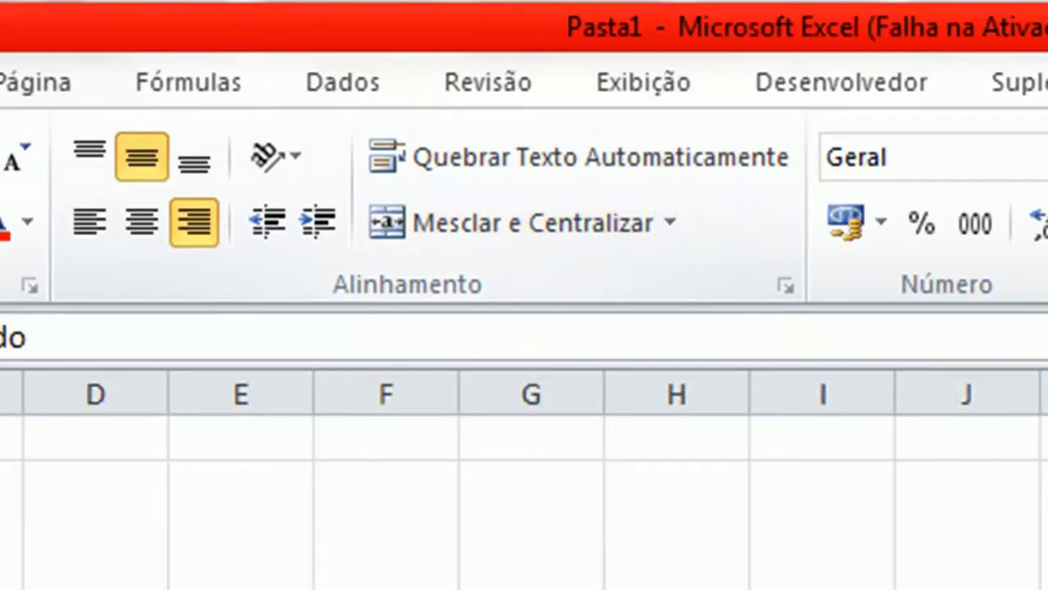
Try merging and centring cells B2:E2, and undo the merge
left_click_drag(1, 500, 203, 498)
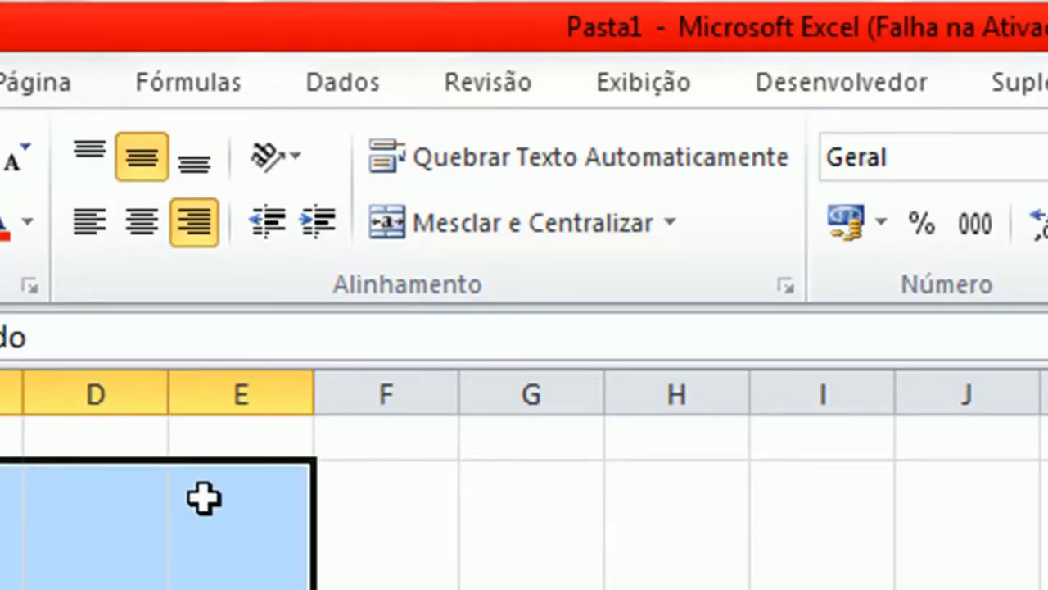
left_click(550, 237)
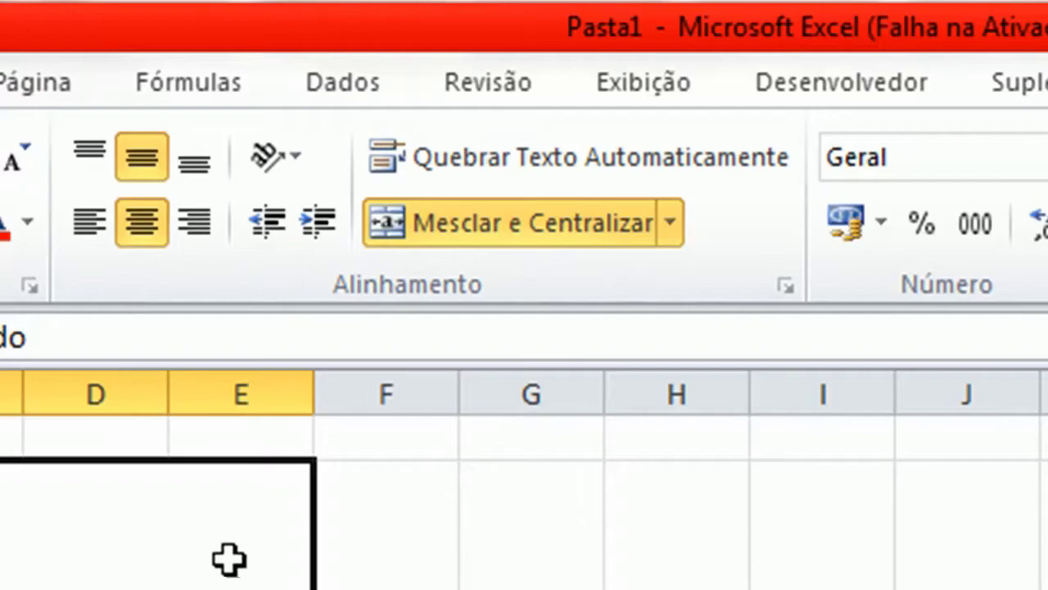
left_click(547, 245)
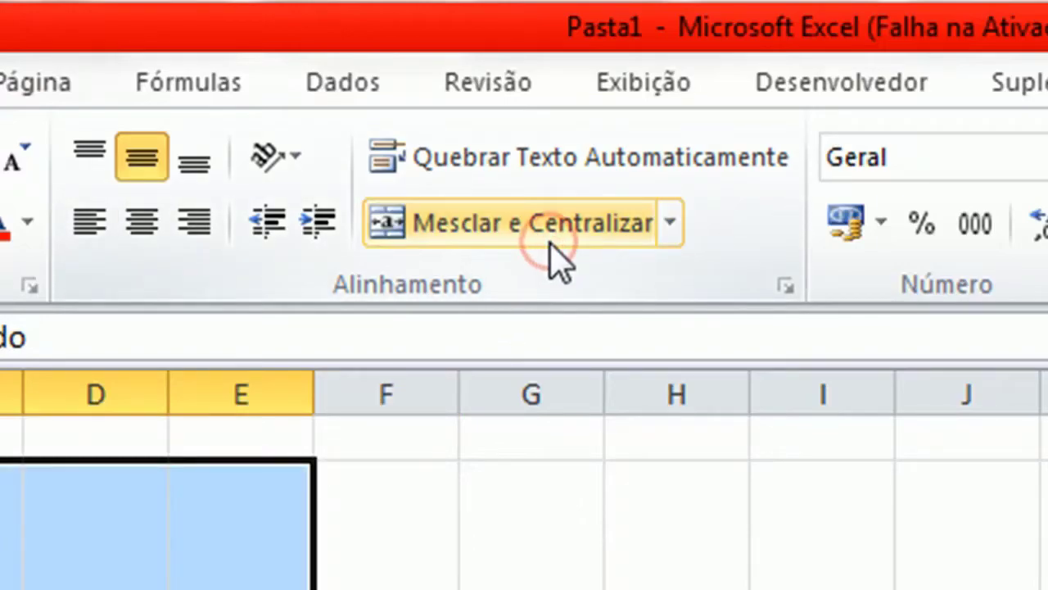
Examine the thousands, decimal and other number format options for cell F2
left_click(438, 576)
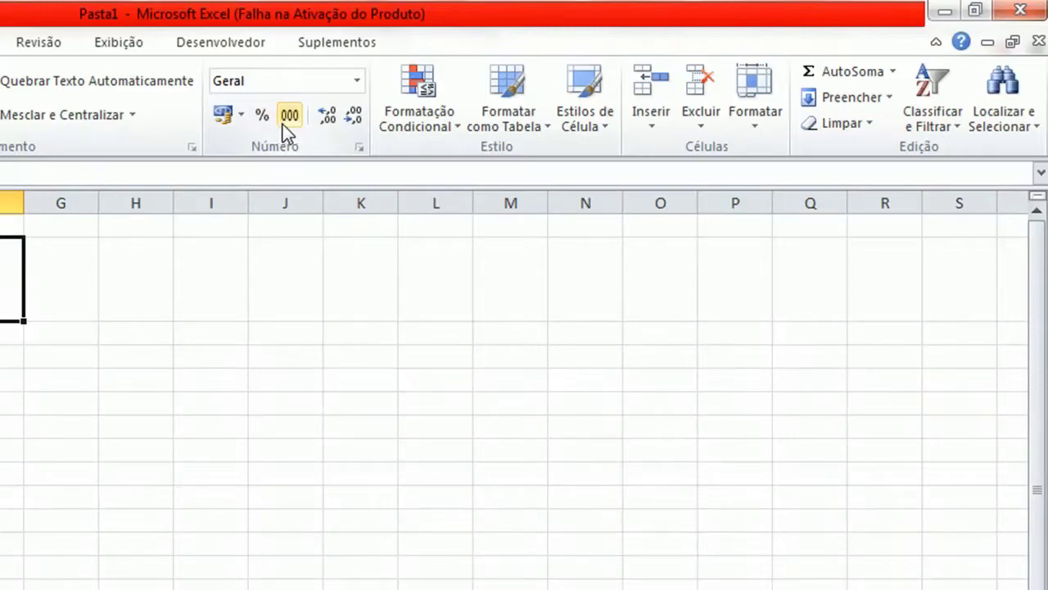
left_click(287, 117)
left_click(328, 116)
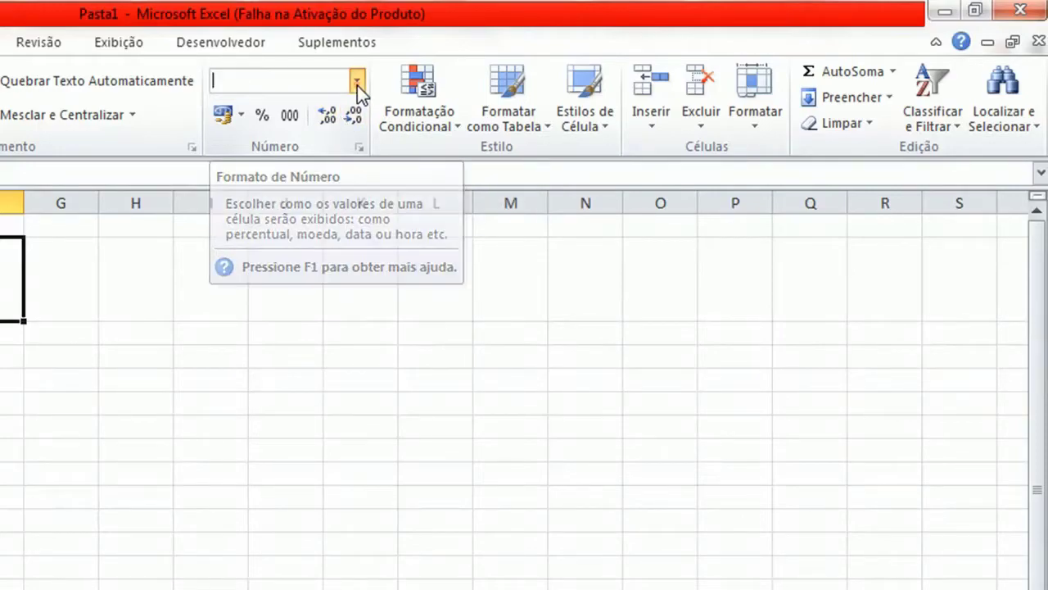
left_click(357, 82)
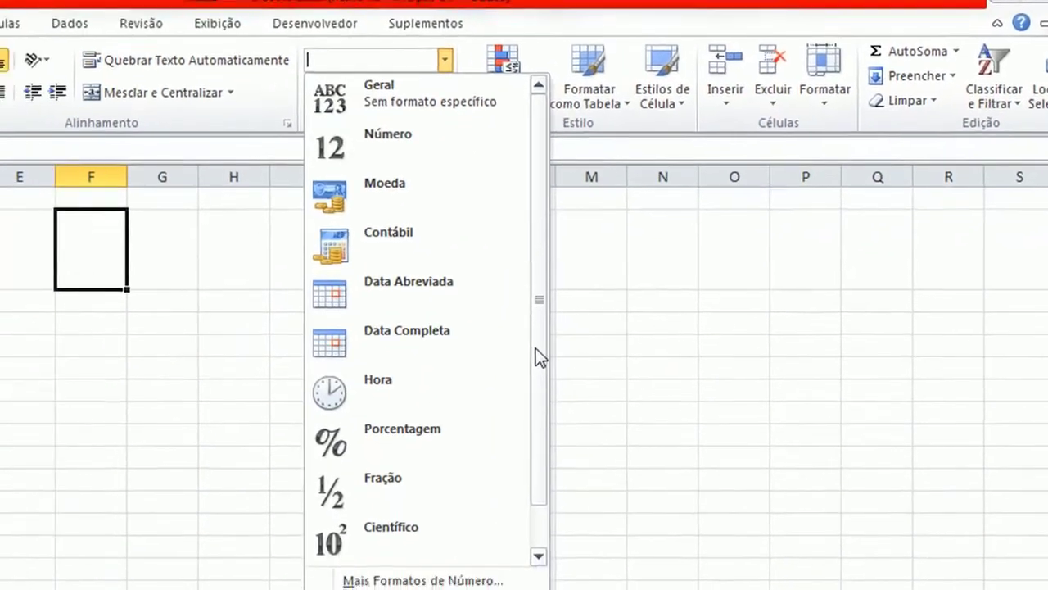
left_click_drag(451, 382, 452, 424)
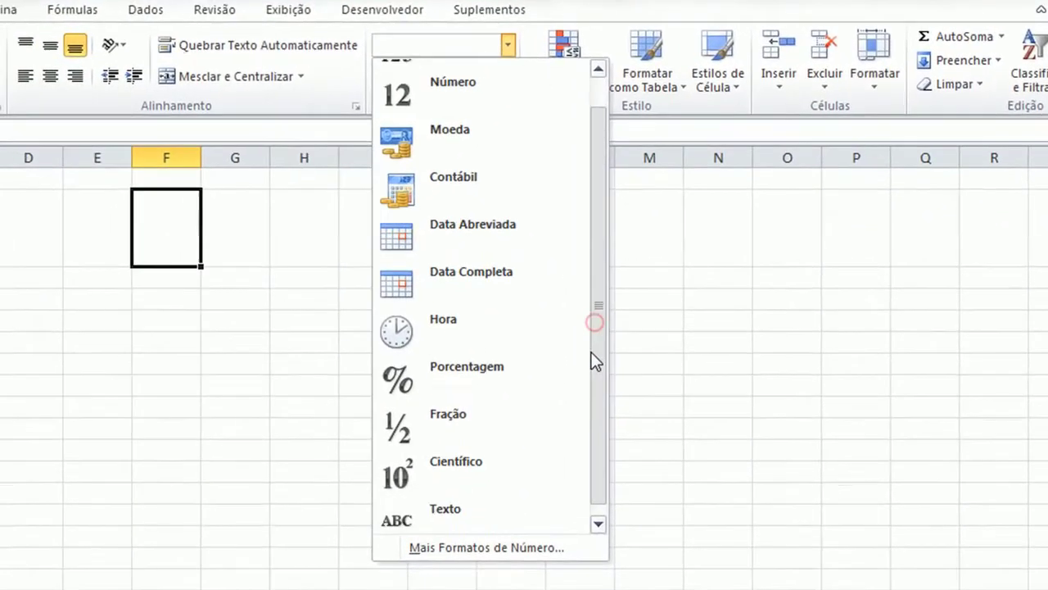
left_click_drag(604, 365, 601, 450)
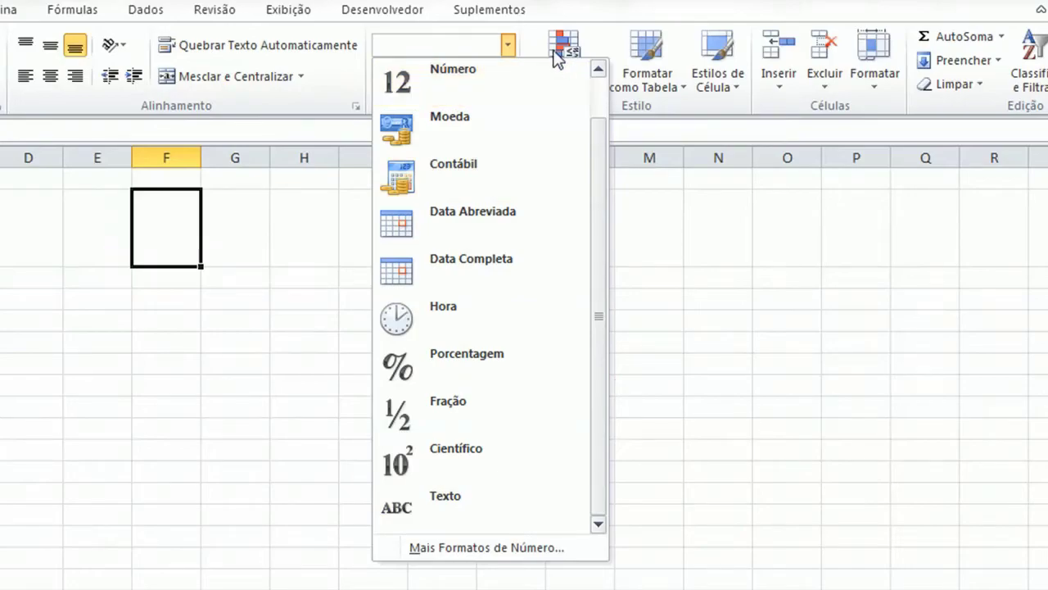
left_click(508, 46)
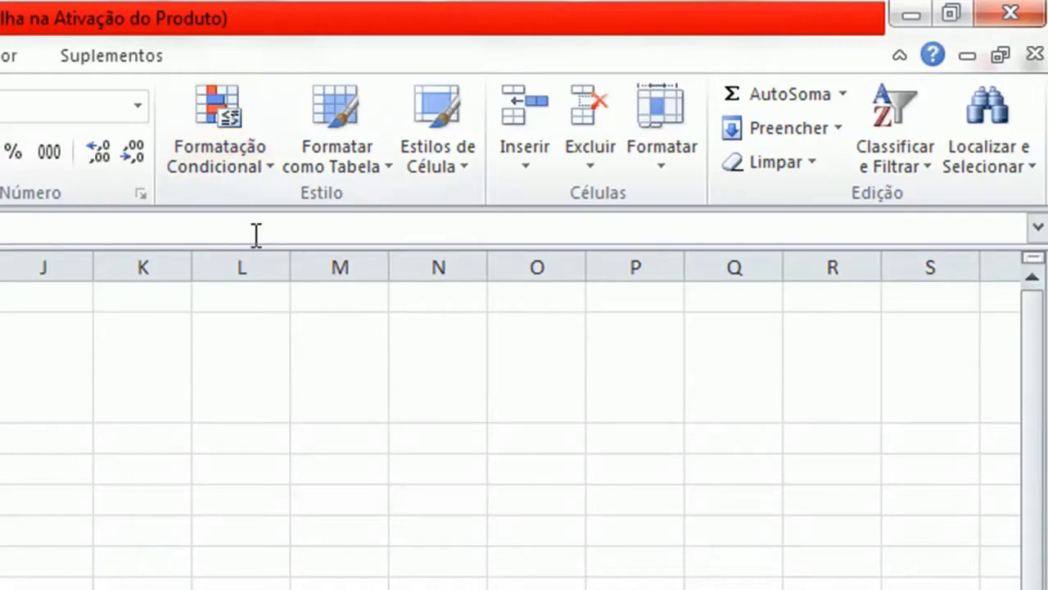
Examine the available table styles in the Format as Table gallery without applying one
left_click(355, 172)
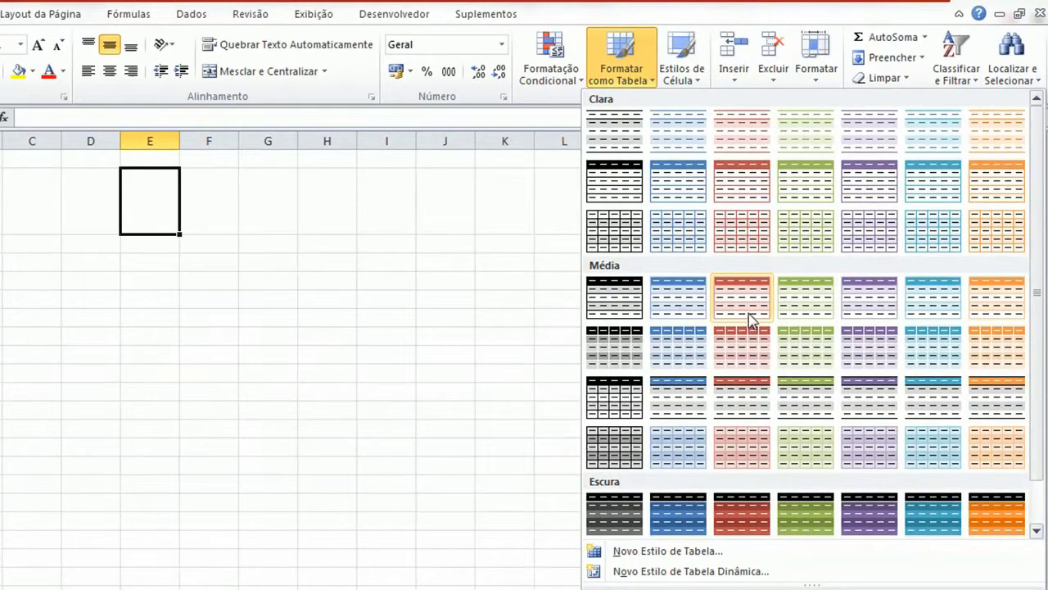
key("Escape")
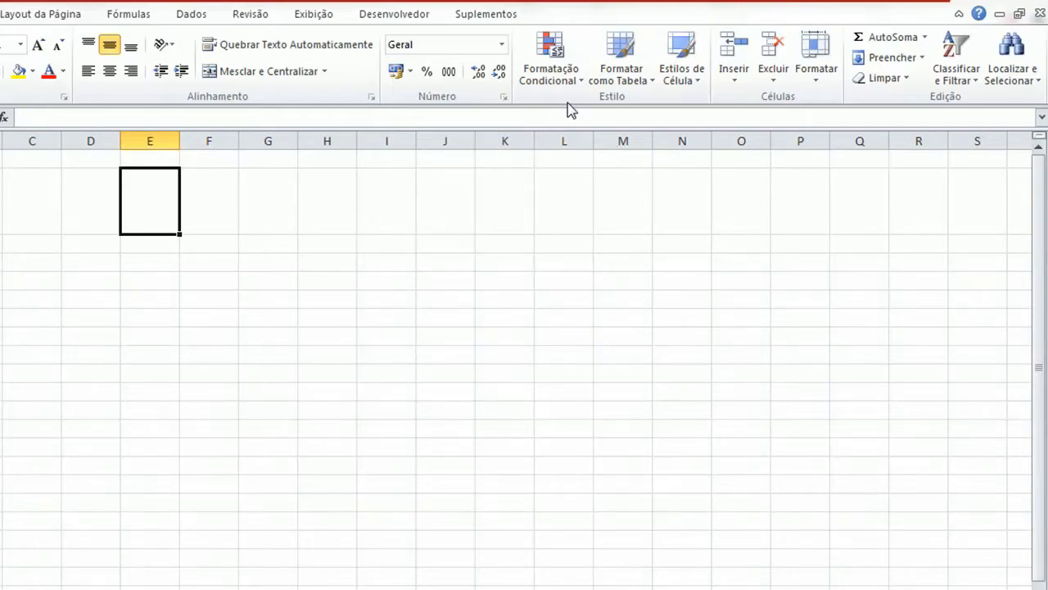
left_click(615, 78)
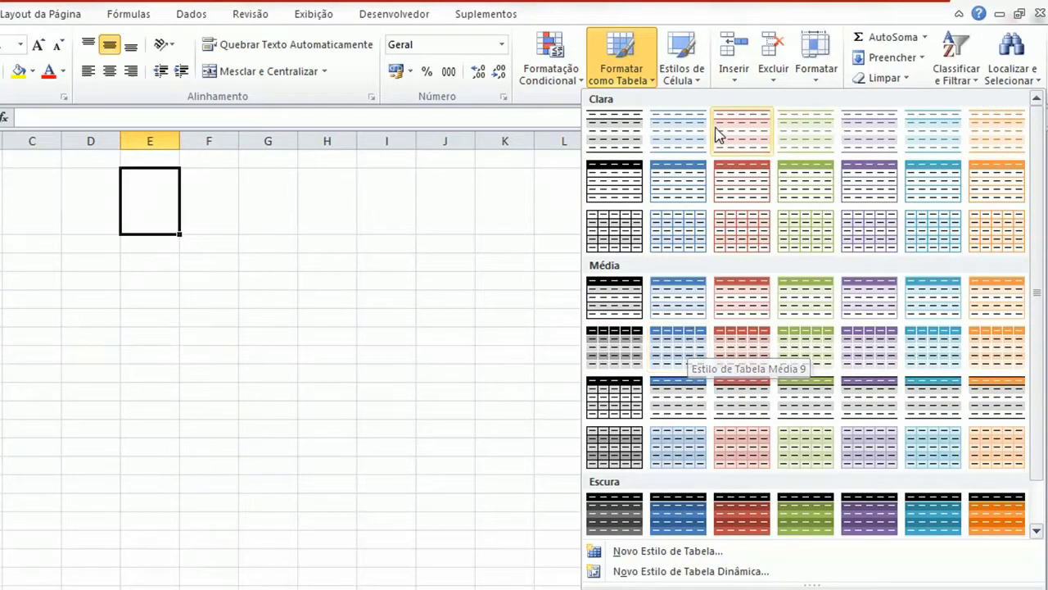
left_click(764, 23)
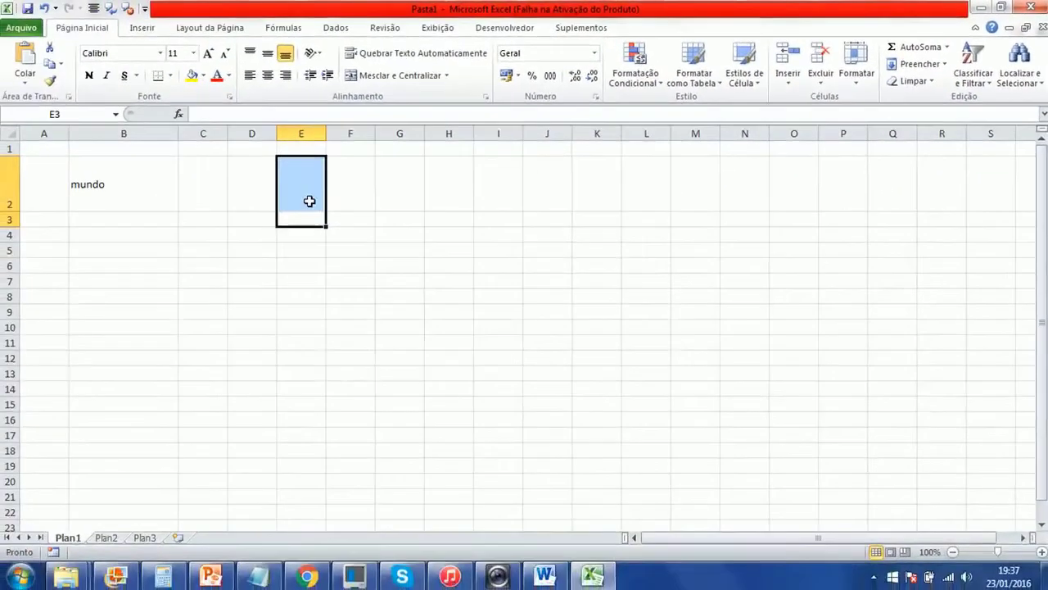
left_click_drag(308, 199, 333, 203)
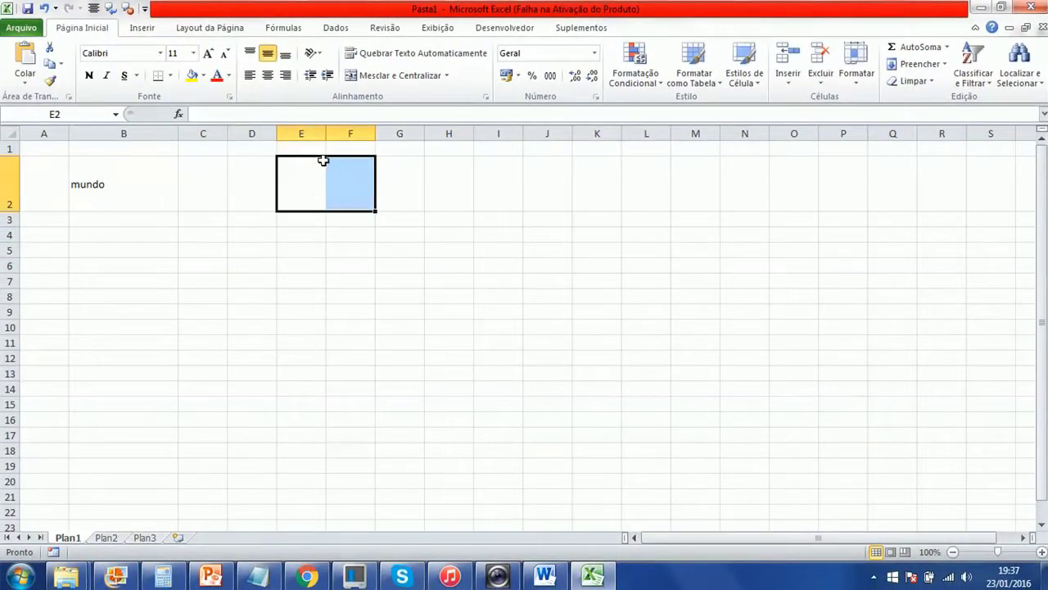
left_click(484, 231)
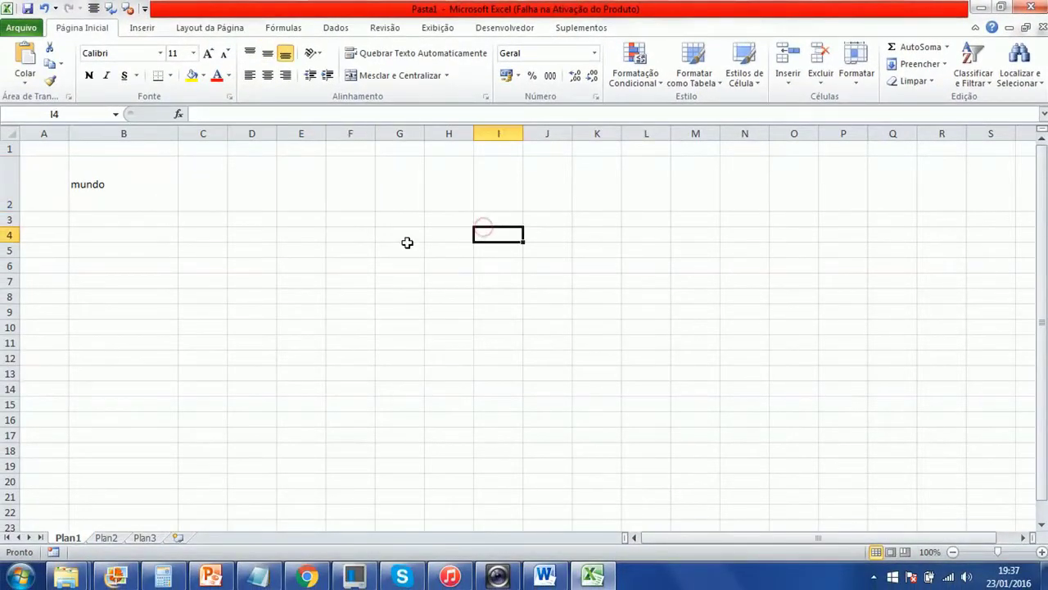
Examine the shortcut options for cell I4 and the available sort, filter, find and select commands without applying any
right_click(487, 232)
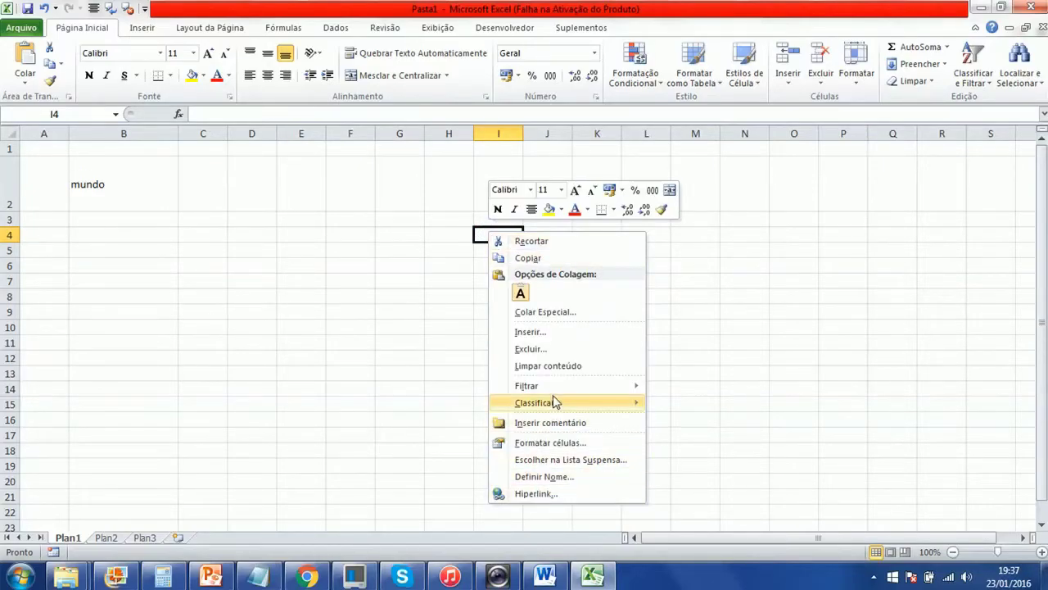
left_click(404, 227)
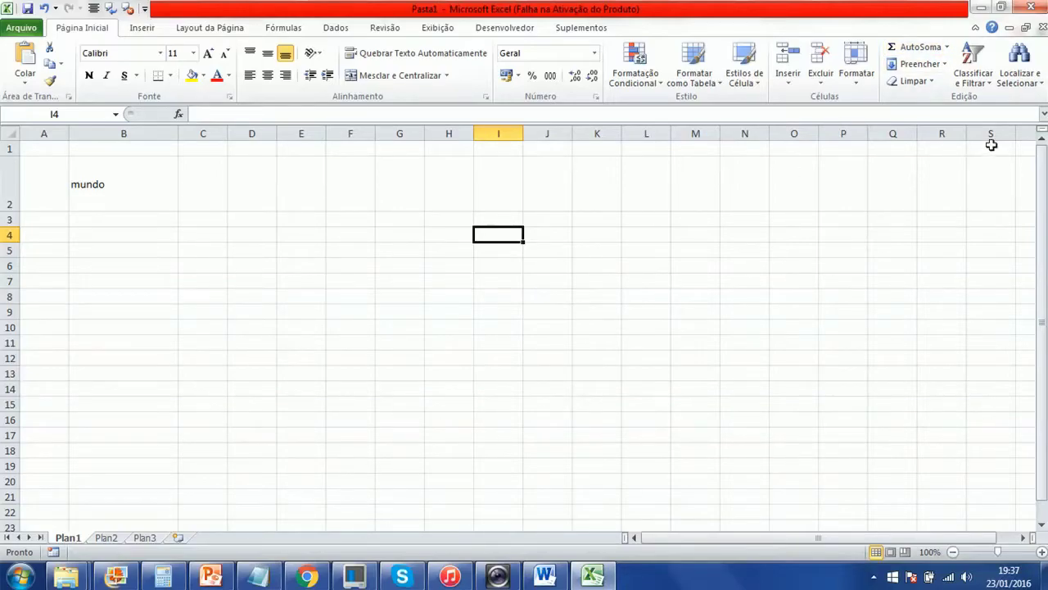
left_click(985, 82)
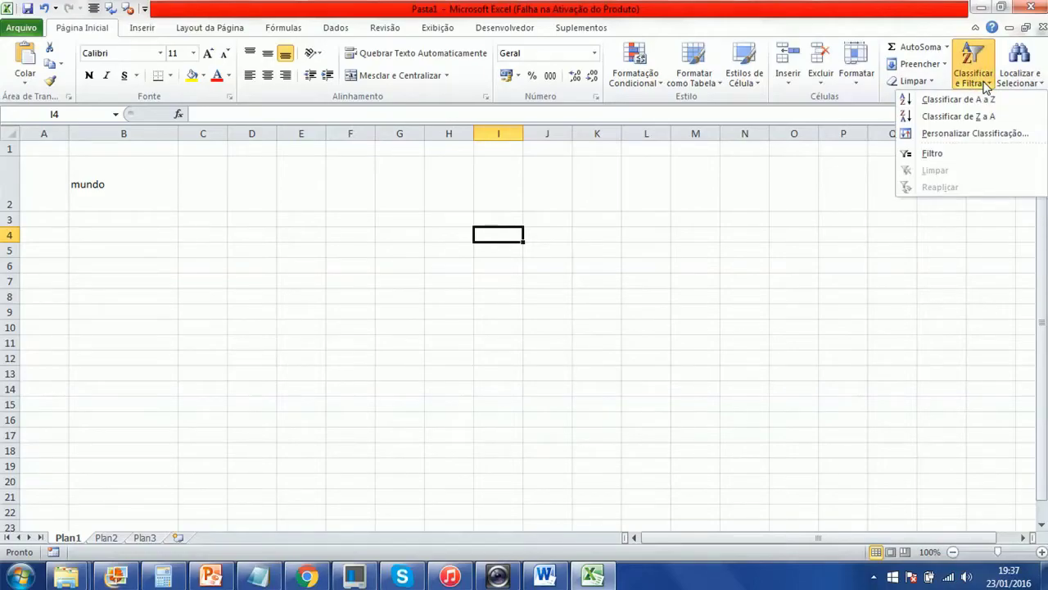
left_click(779, 247)
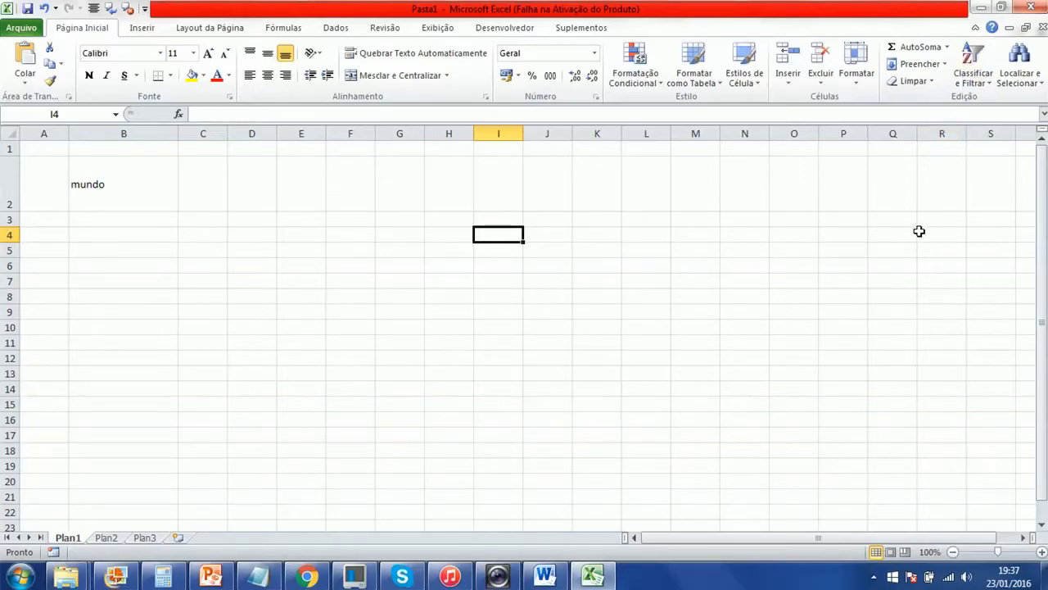
left_click(1024, 82)
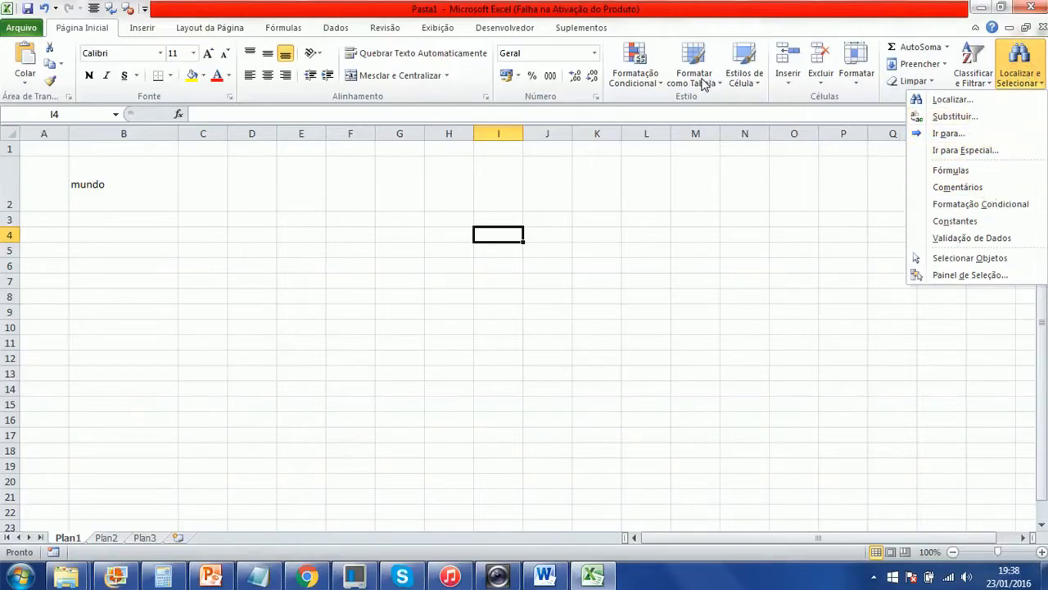
left_click(556, 7)
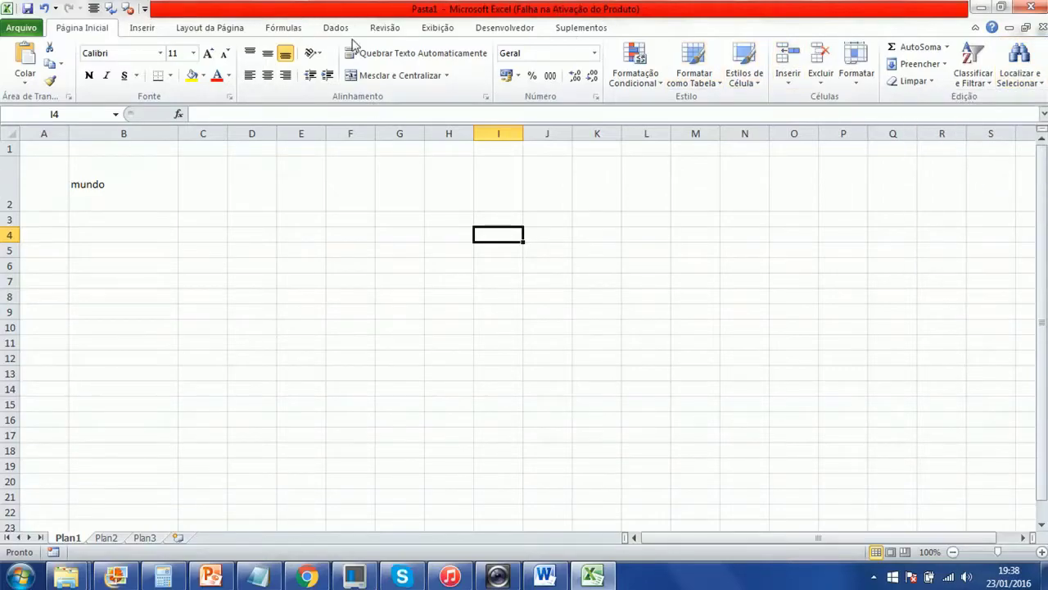
Examine the insert commands, including the Shapes gallery, and the page layout commands
left_click(140, 28)
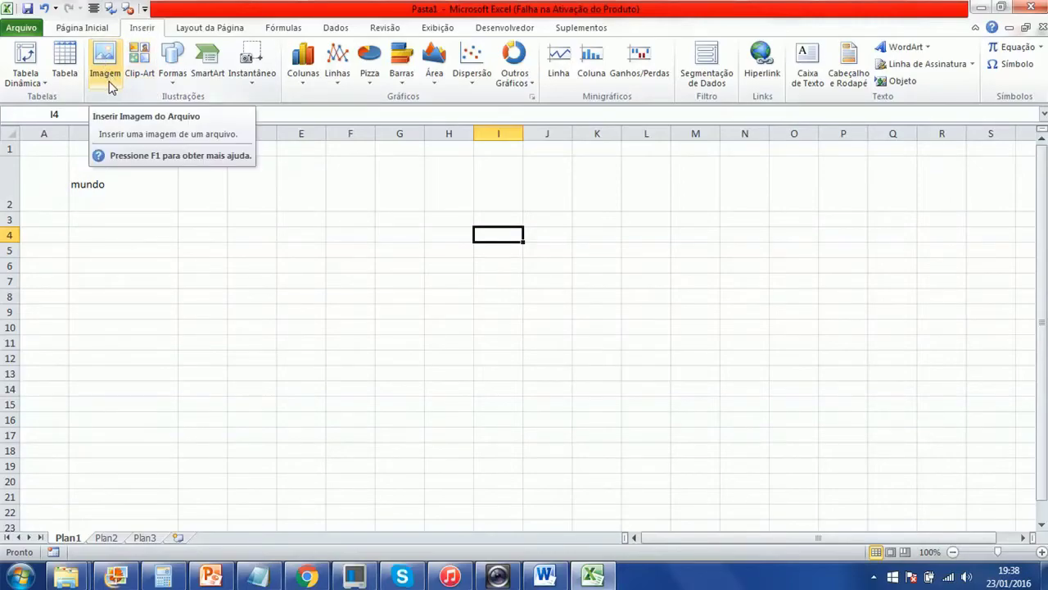
left_click(183, 74)
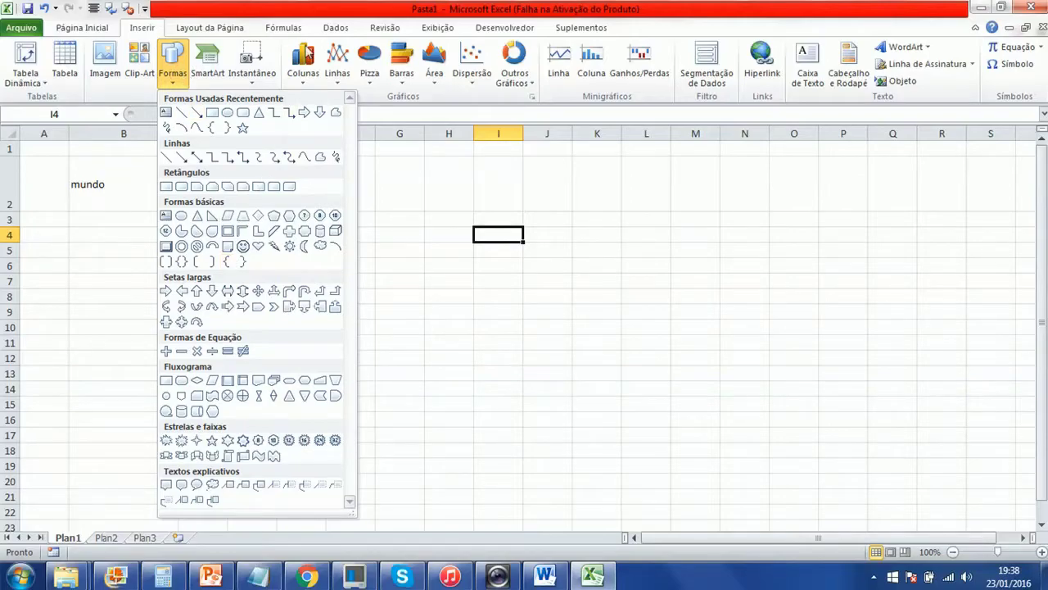
left_click(332, 6)
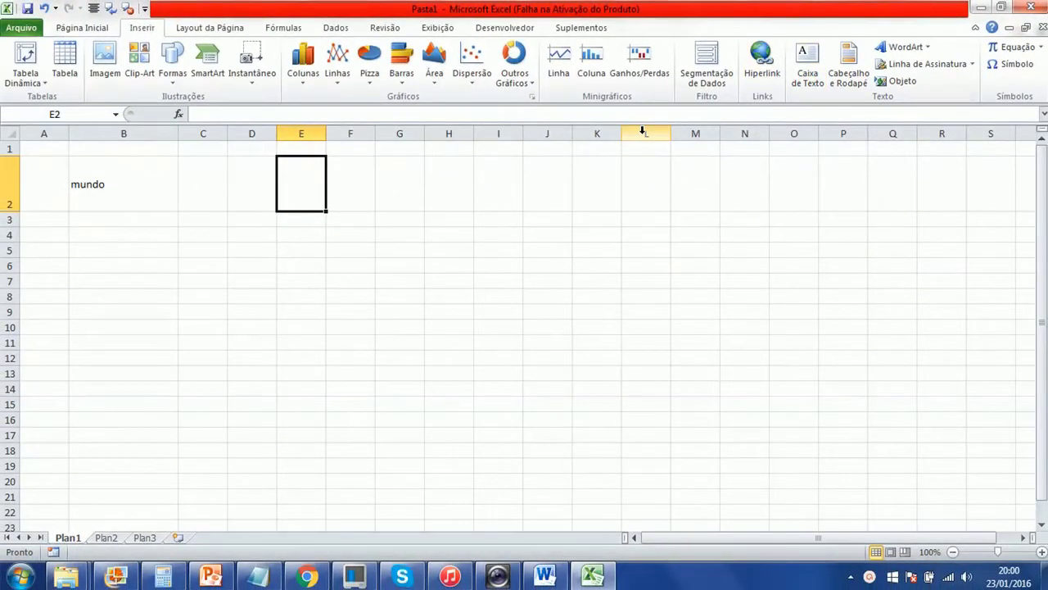
left_click(223, 30)
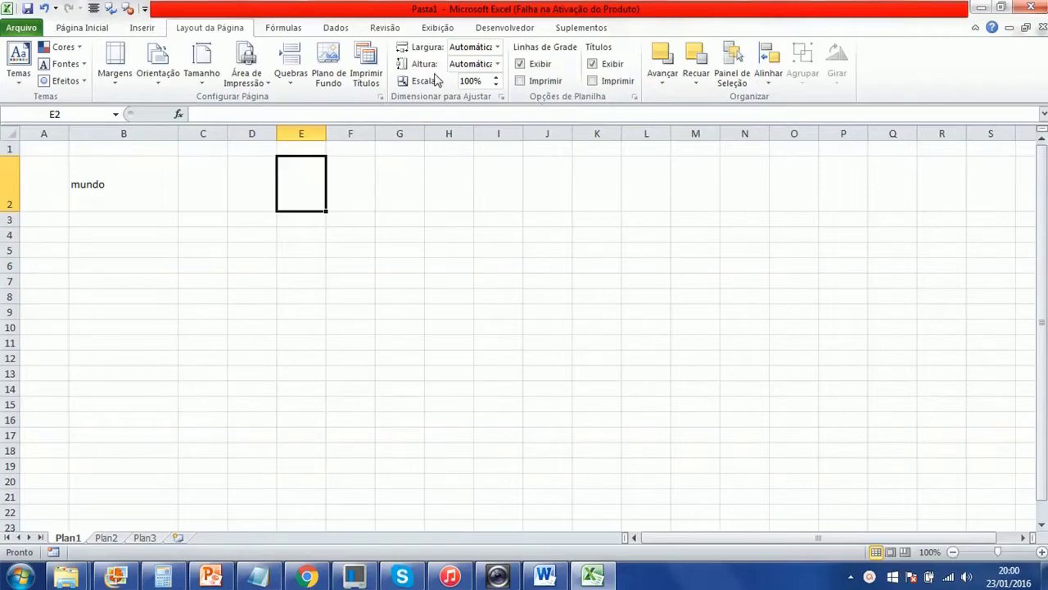
Examine the financial, logical, text and date and time function lists without inserting a function
left_click(298, 29)
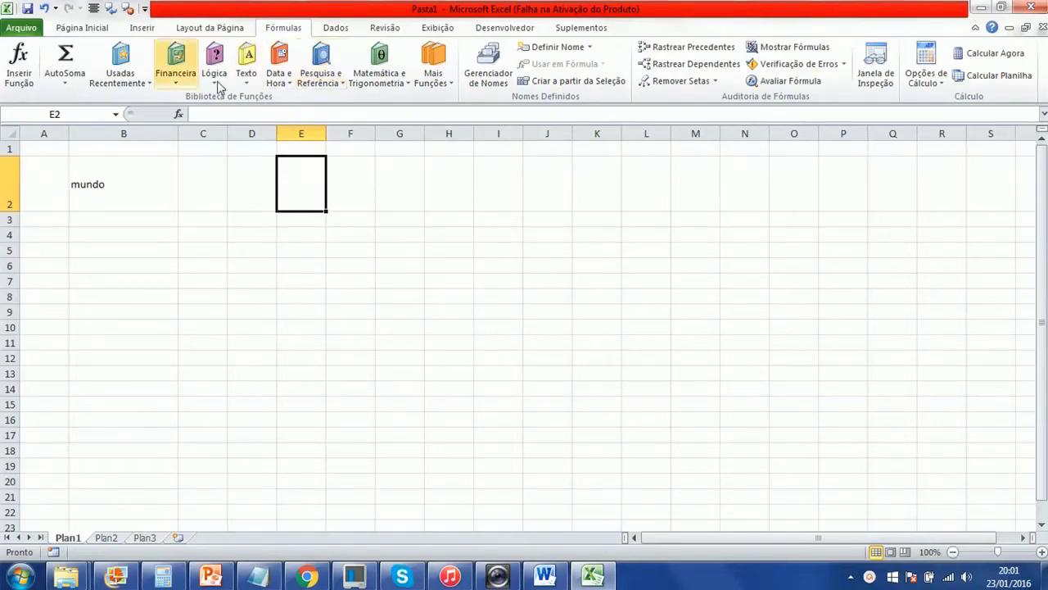
left_click(174, 81)
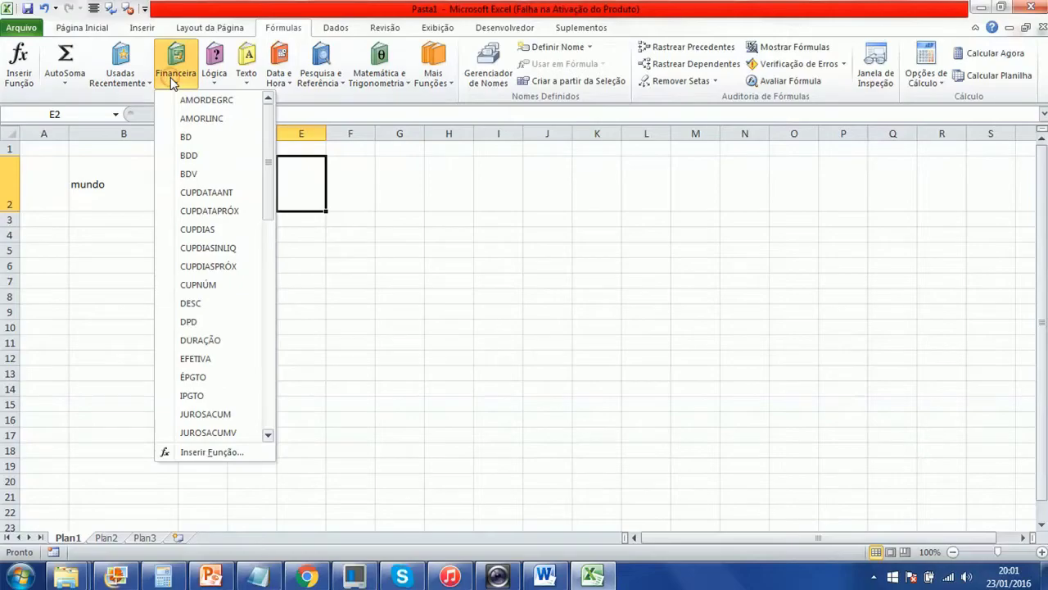
left_click(174, 81)
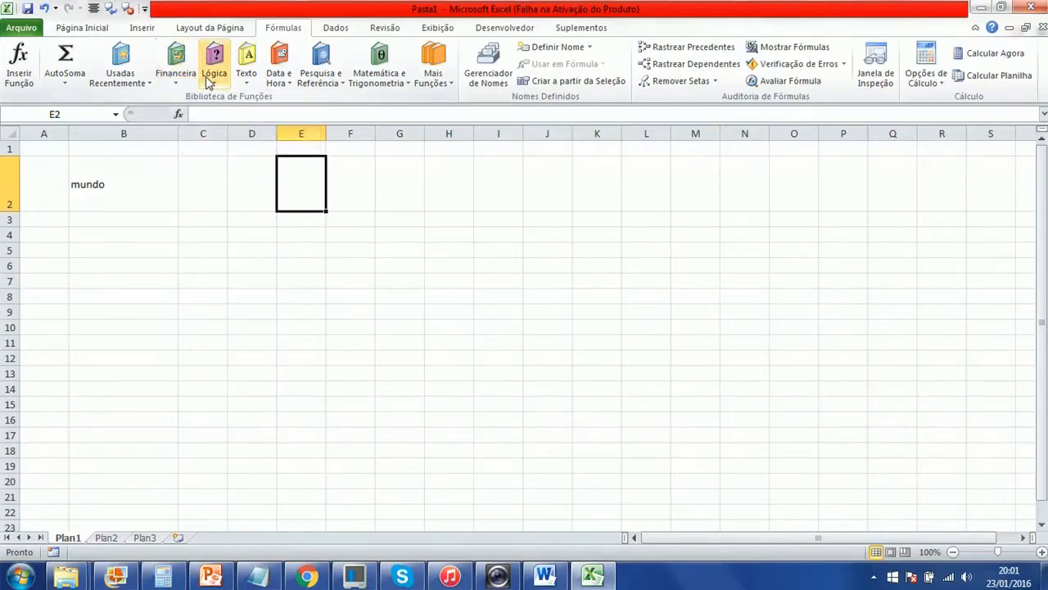
left_click(210, 82)
left_click(212, 79)
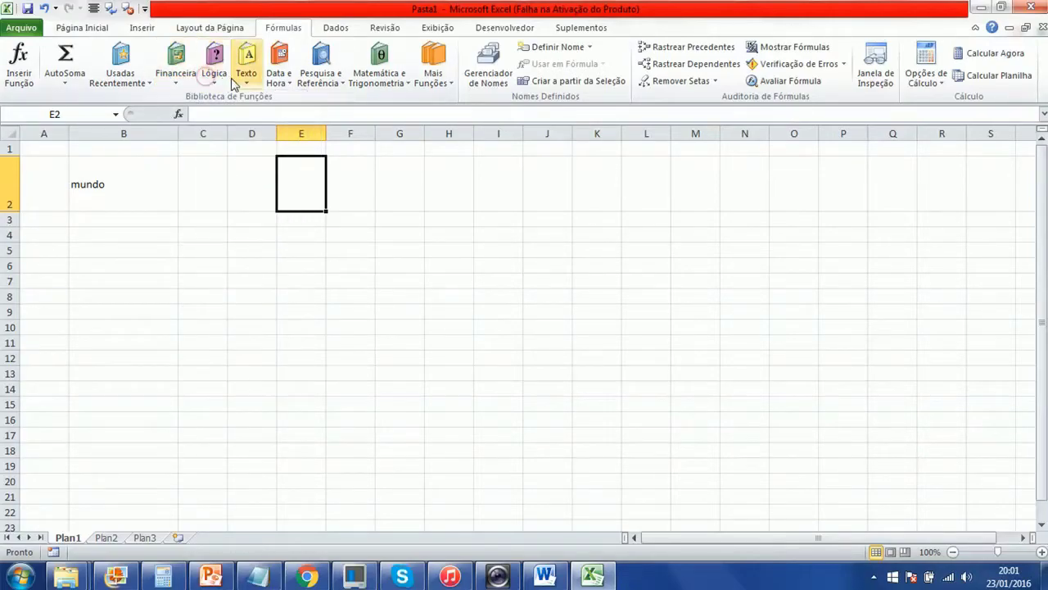
left_click(241, 84)
left_click(275, 80)
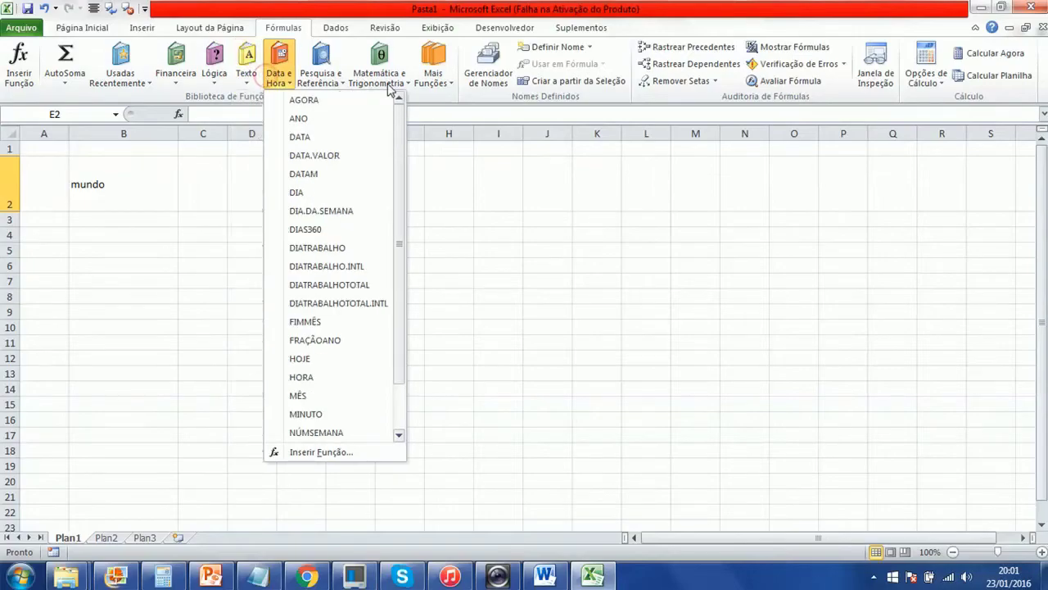
left_click(447, 7)
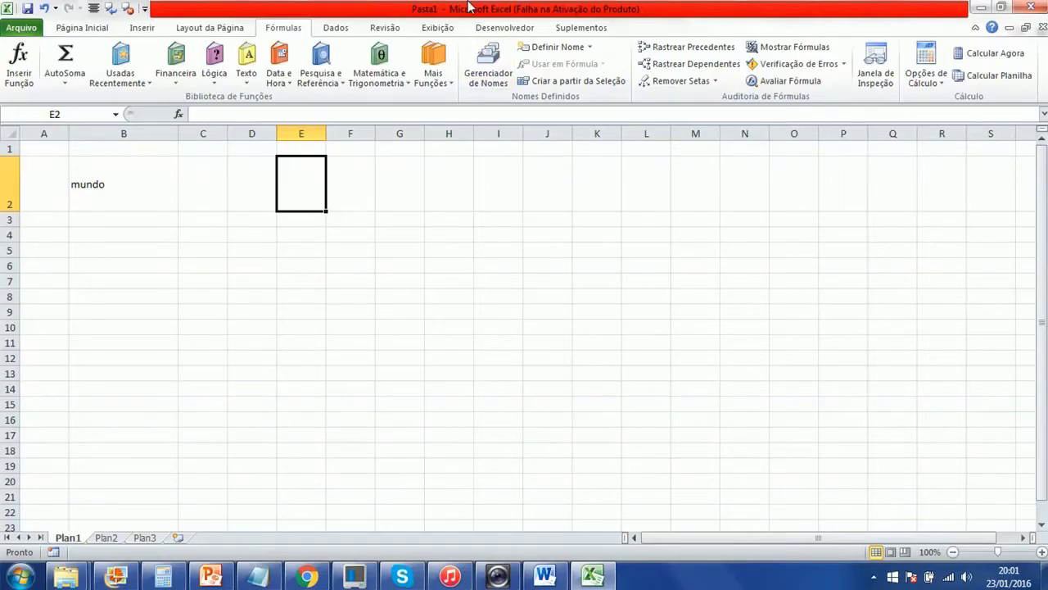
Examine the available data commands and review commands
left_click(334, 28)
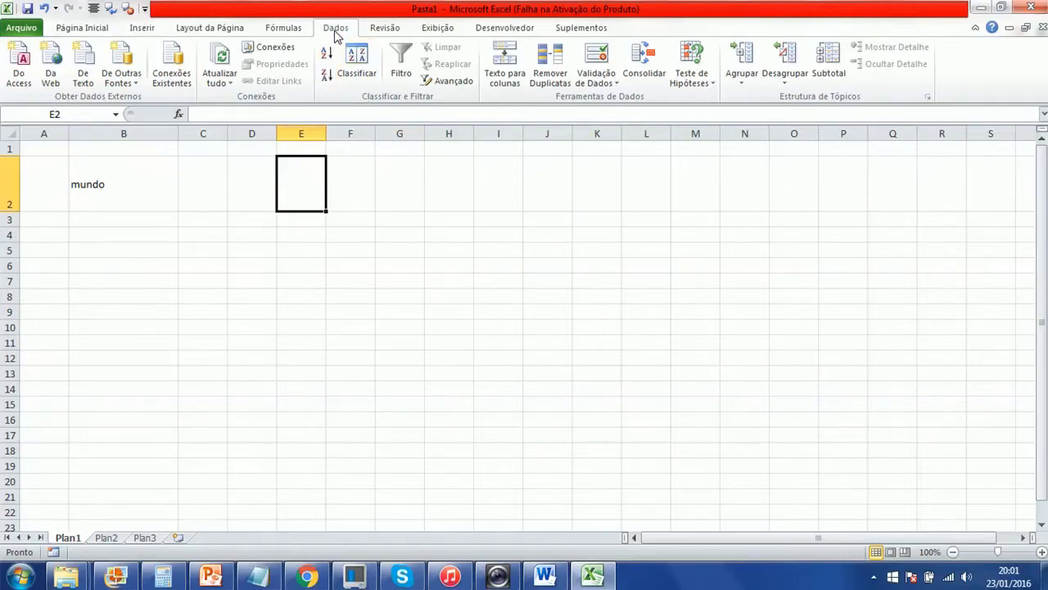
left_click(381, 31)
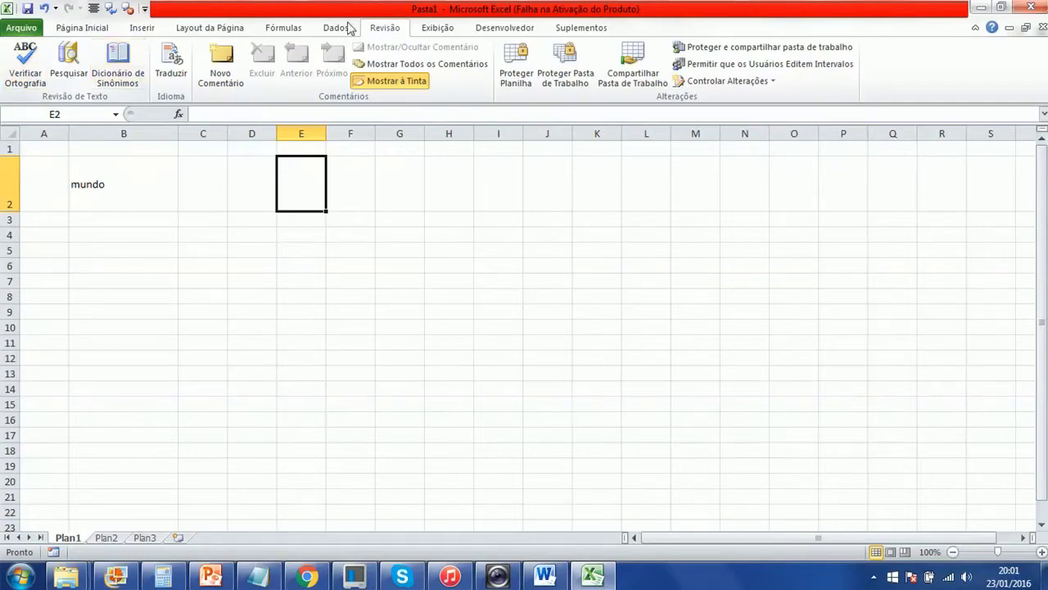
Try hiding the worksheet gridlines, select an area of cells to see the effect, and show the gridlines again
left_click(447, 29)
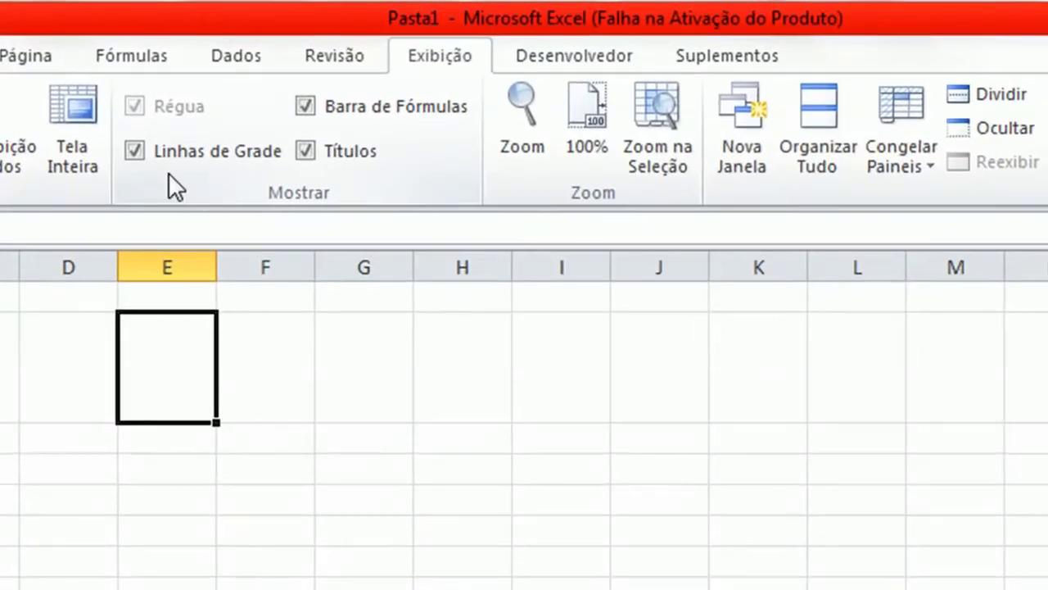
left_click(135, 152)
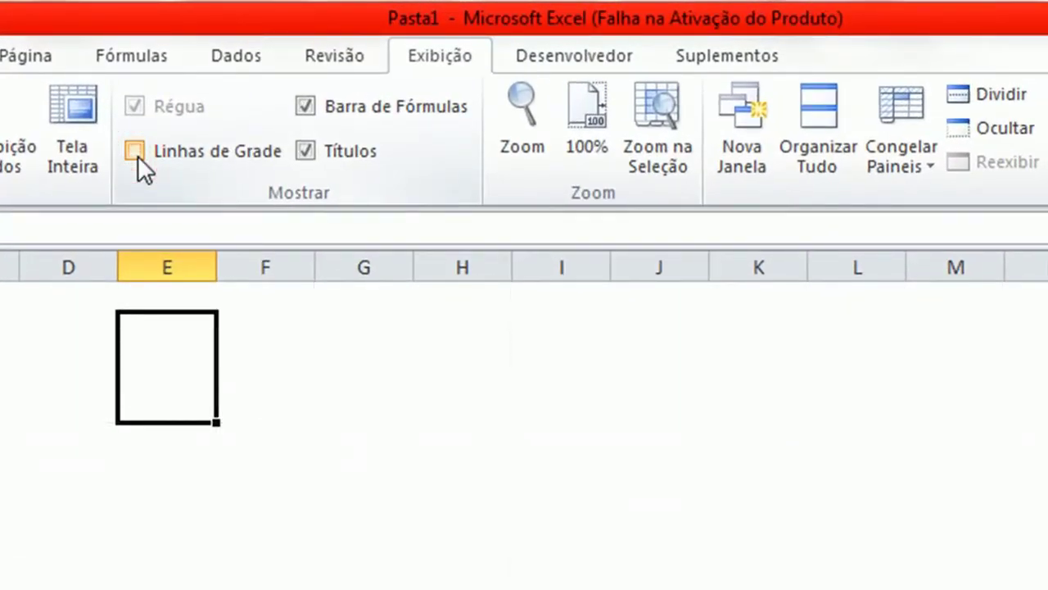
left_click_drag(467, 547, 424, 281)
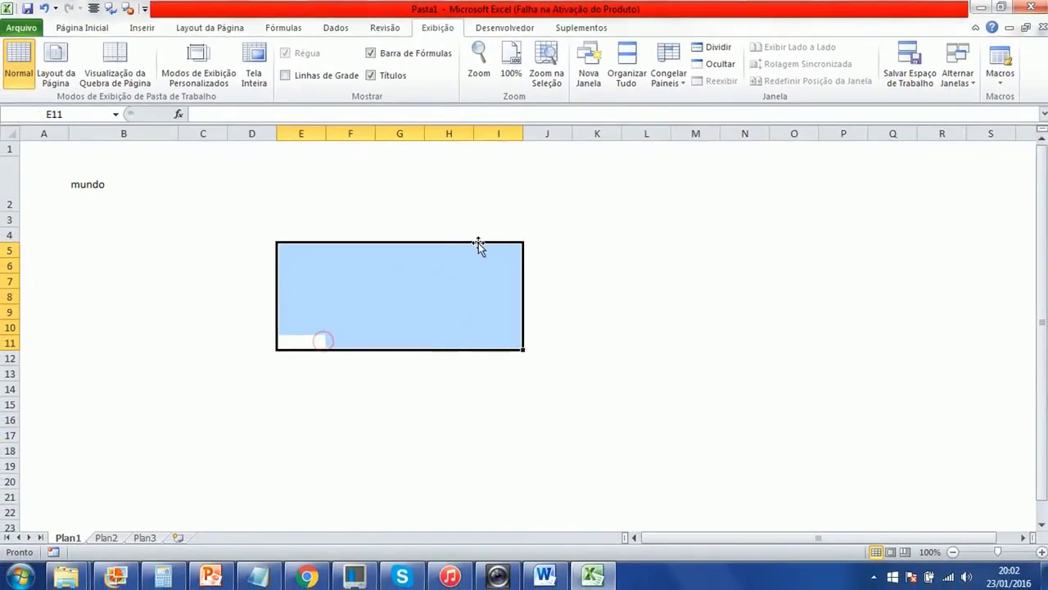
left_click(380, 205)
left_click(284, 75)
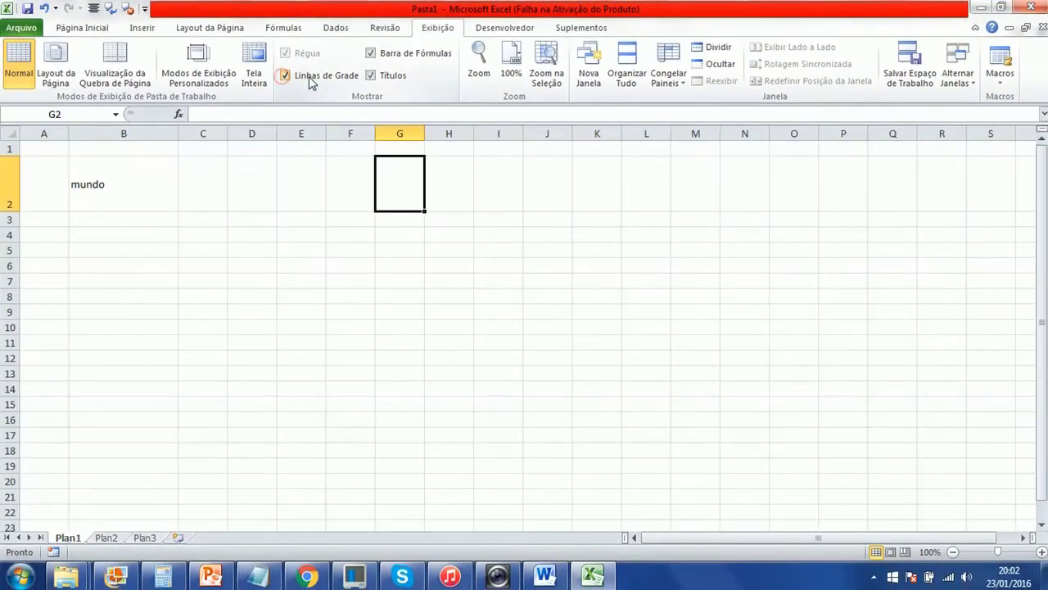
Try toggling the row and column headings, the formula bar and the gridlines off and back on
left_click(370, 75)
left_click(370, 76)
left_click(370, 75)
left_click(370, 75)
left_click(393, 55)
left_click(393, 54)
left_click(326, 77)
left_click(326, 76)
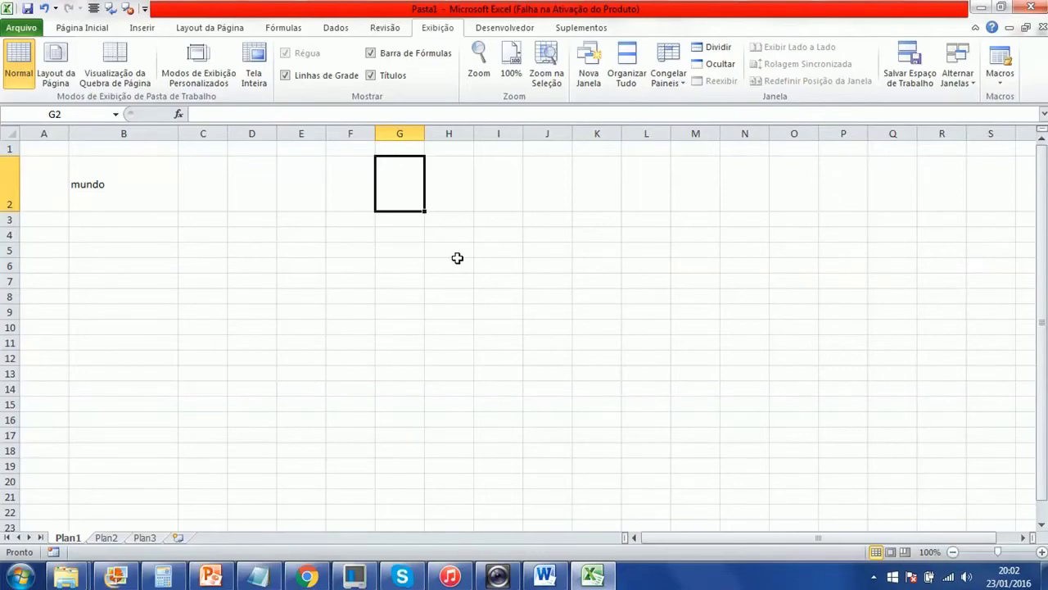
Examine the developer and add-in commands, and return to the home commands
left_click_drag(1042, 212, 1023, 350)
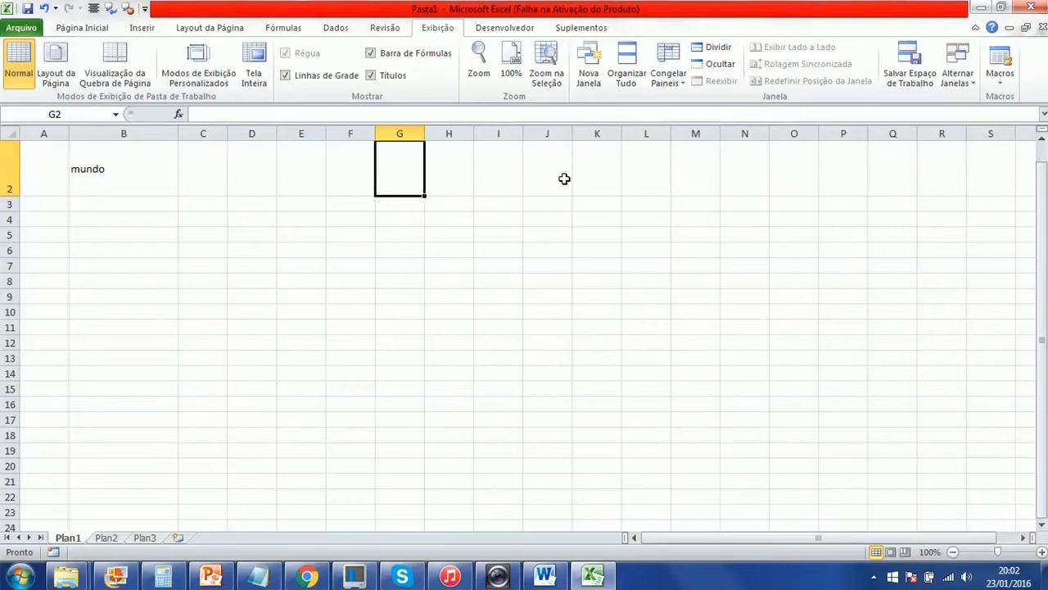
left_click(505, 27)
left_click(579, 27)
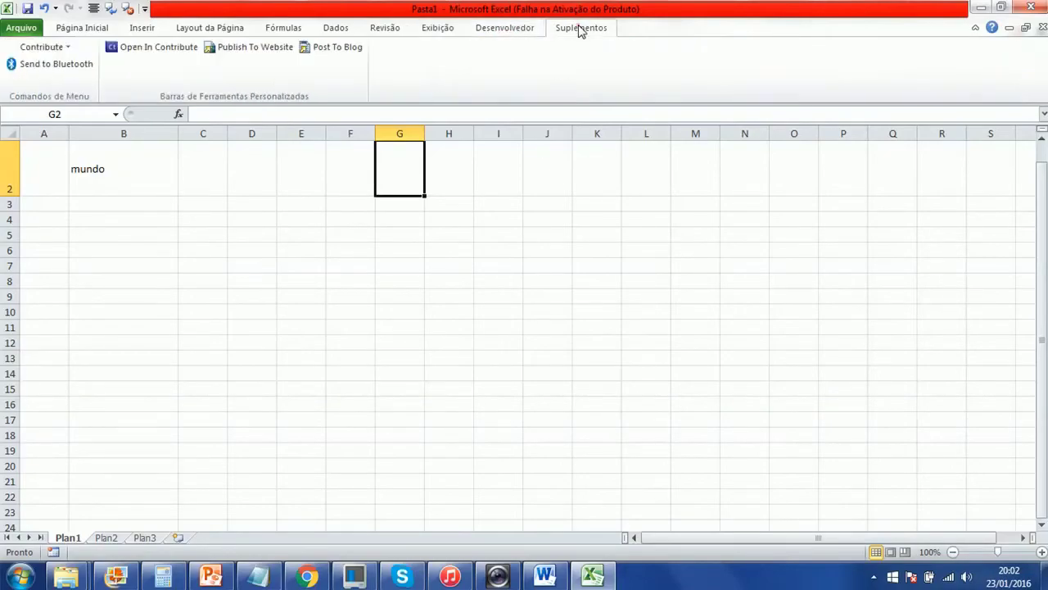
left_click(507, 30)
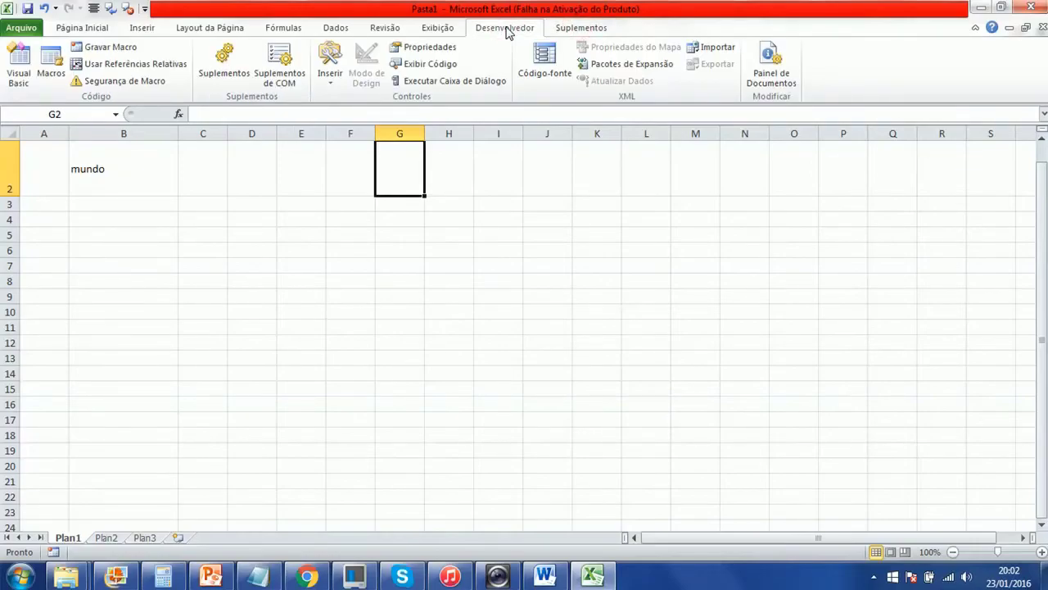
left_click(102, 30)
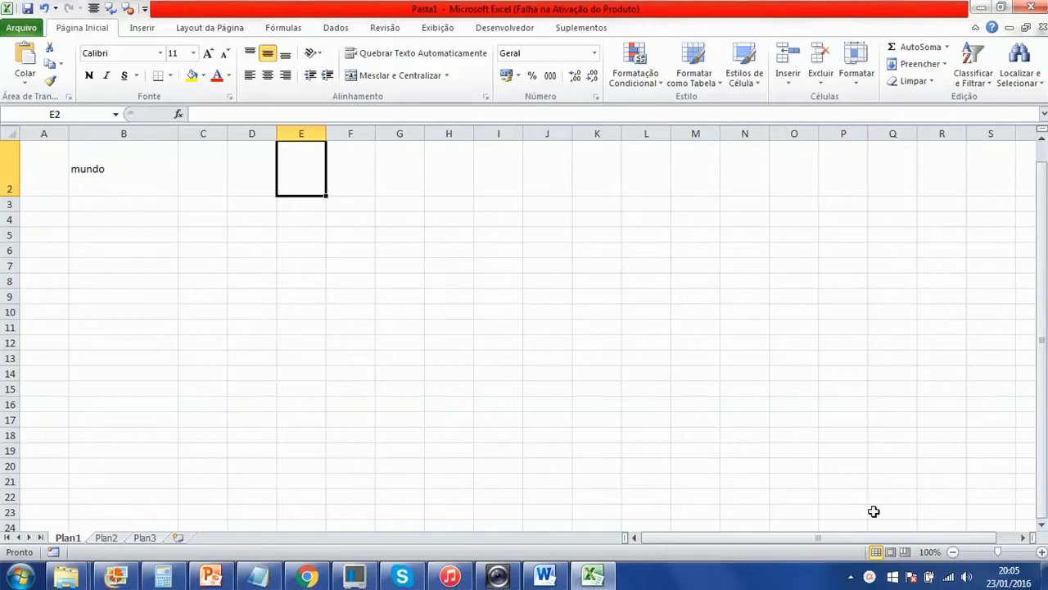
Try the worksheet zoom control, and view the sheets Plan2 and Plan3
mouse_move(999, 555)
left_mouse_down()
mouse_move(990, 555)
mouse_move(1019, 556)
mouse_move(997, 557)
left_mouse_up()
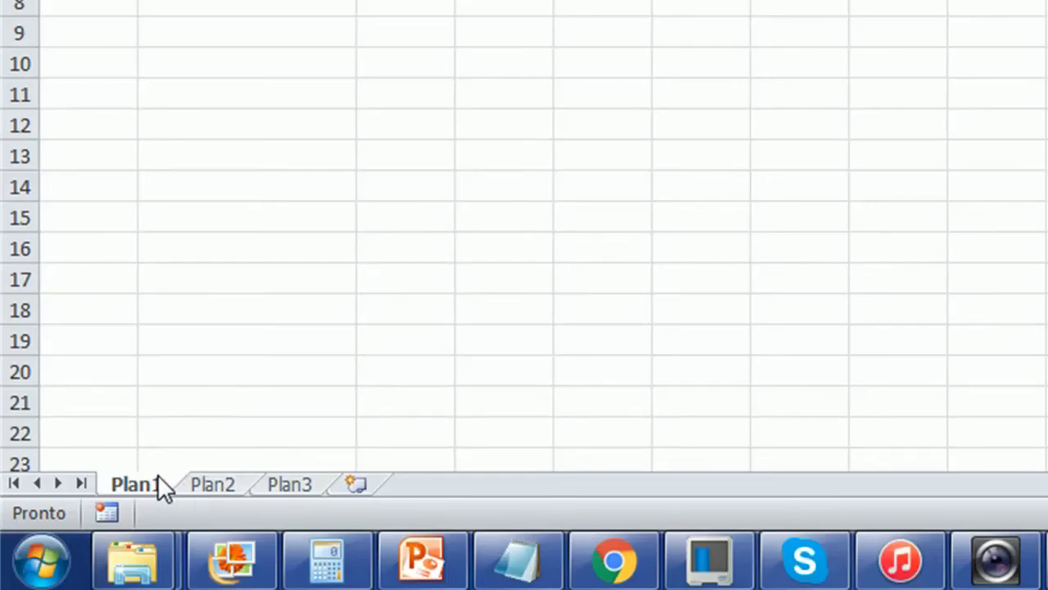
left_click(213, 485)
left_click(272, 486)
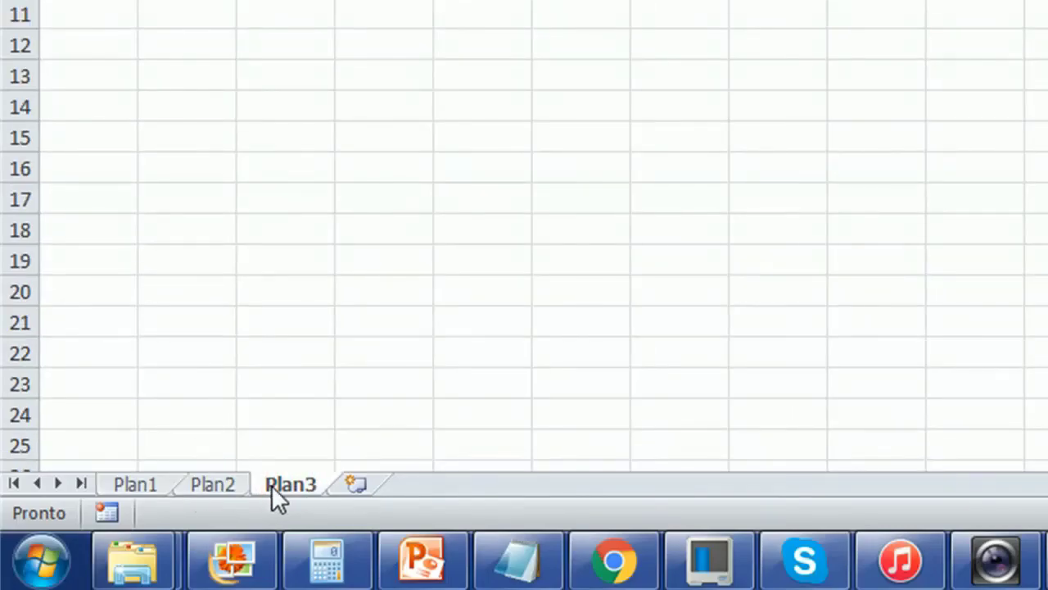
Rename the sheet Plan1 as planilha1
left_click(148, 486)
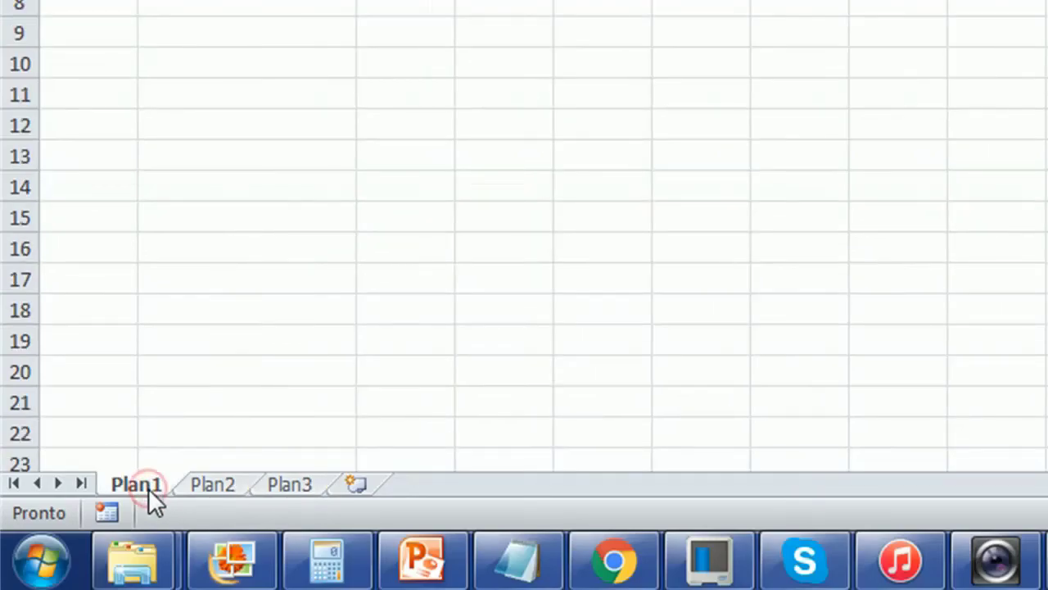
double_click(148, 487)
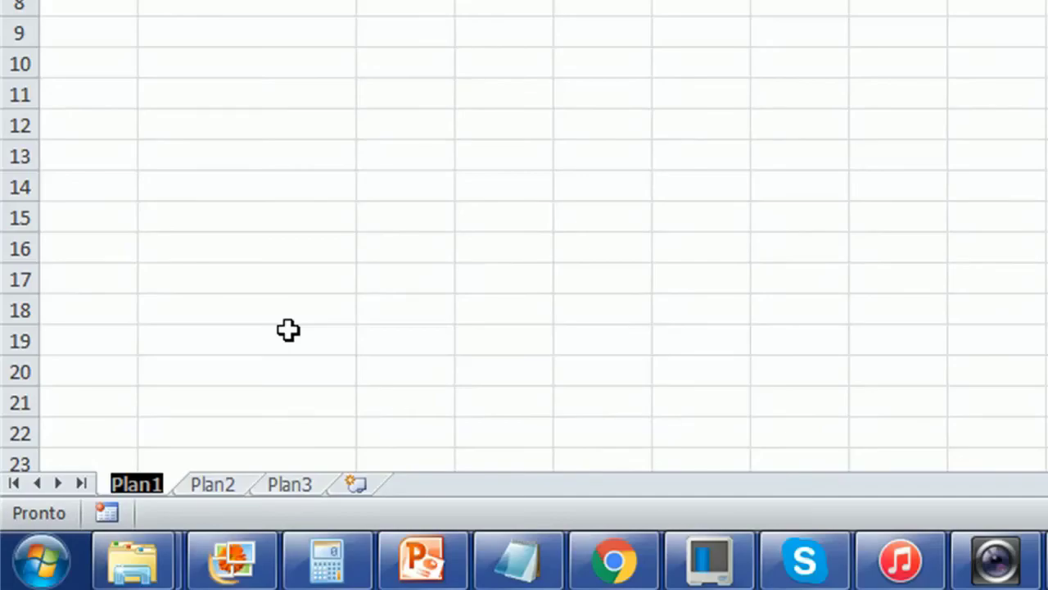
type("planilha1")
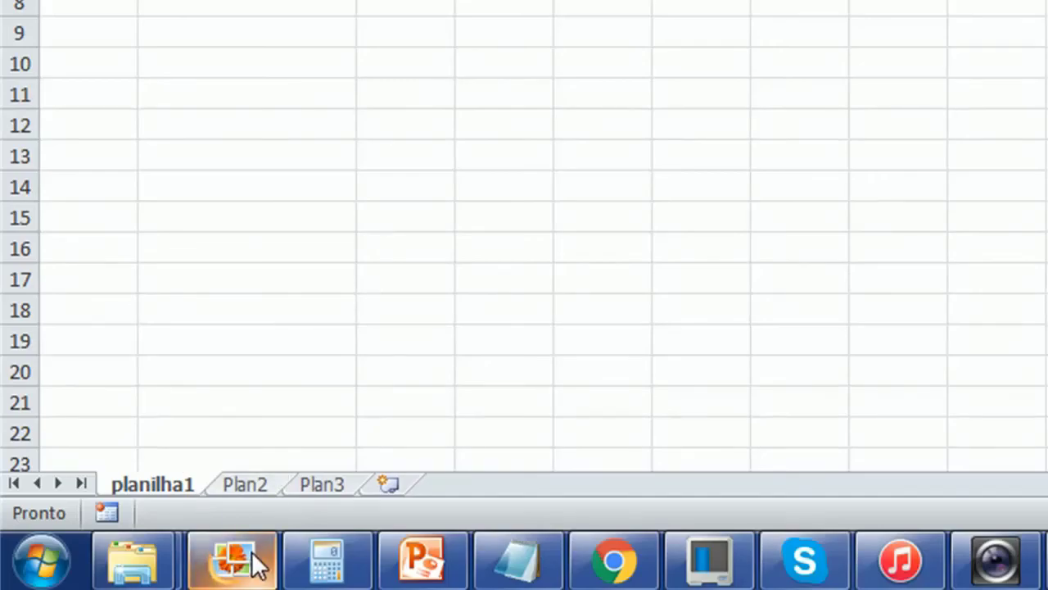
Add three new sheets after Plan3
left_click(381, 485)
left_click(449, 485)
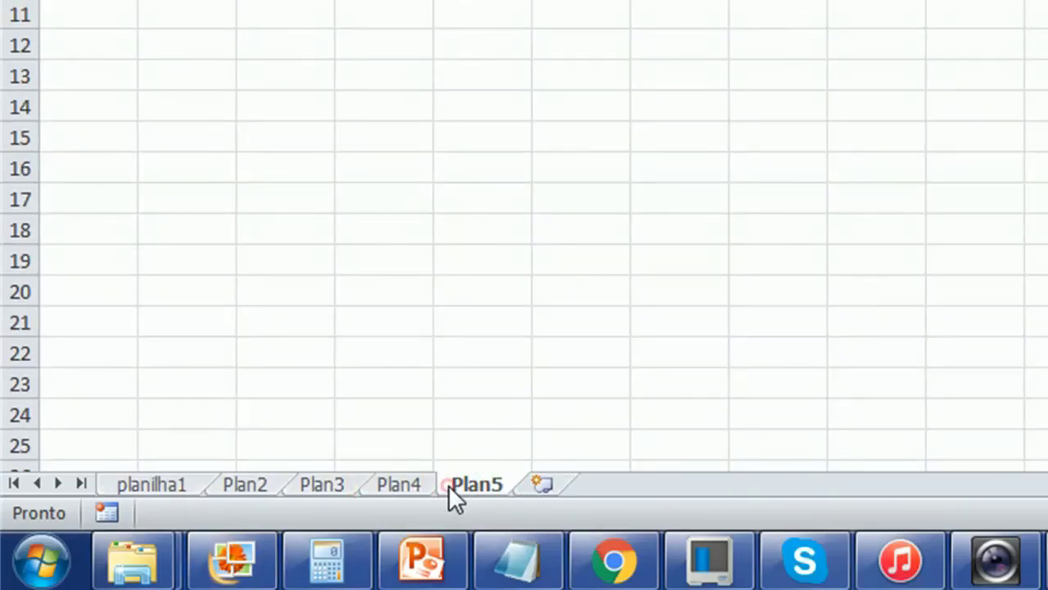
left_click(532, 485)
Switch through the workbook's sheets, including Plan4, Plan3, Plan2 and Plan5, and return to planilha1
left_click(399, 485)
left_click(348, 485)
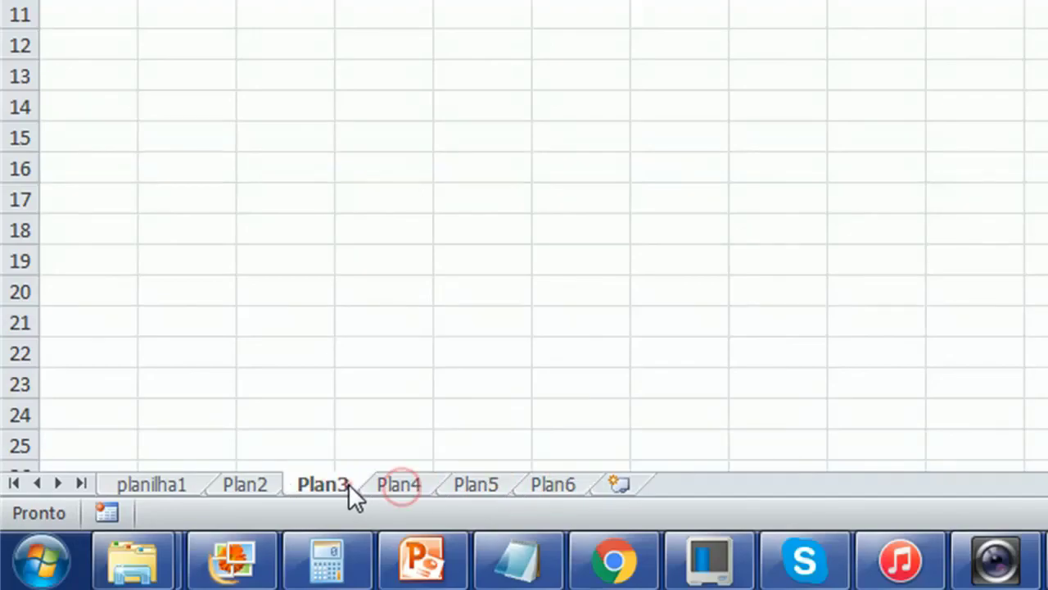
left_click(250, 485)
left_click(187, 483)
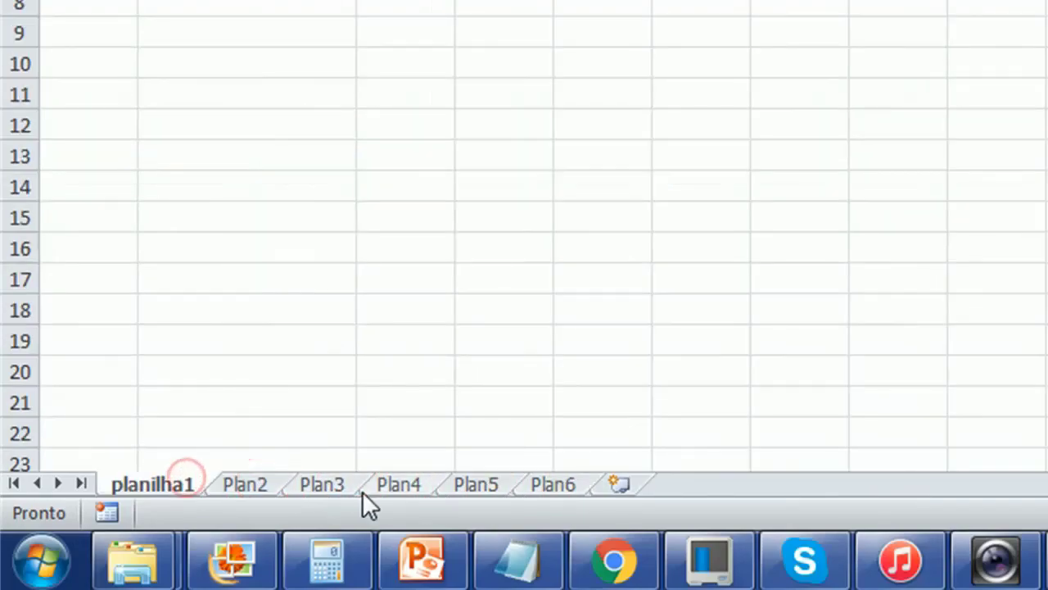
left_click(390, 485)
left_click(460, 485)
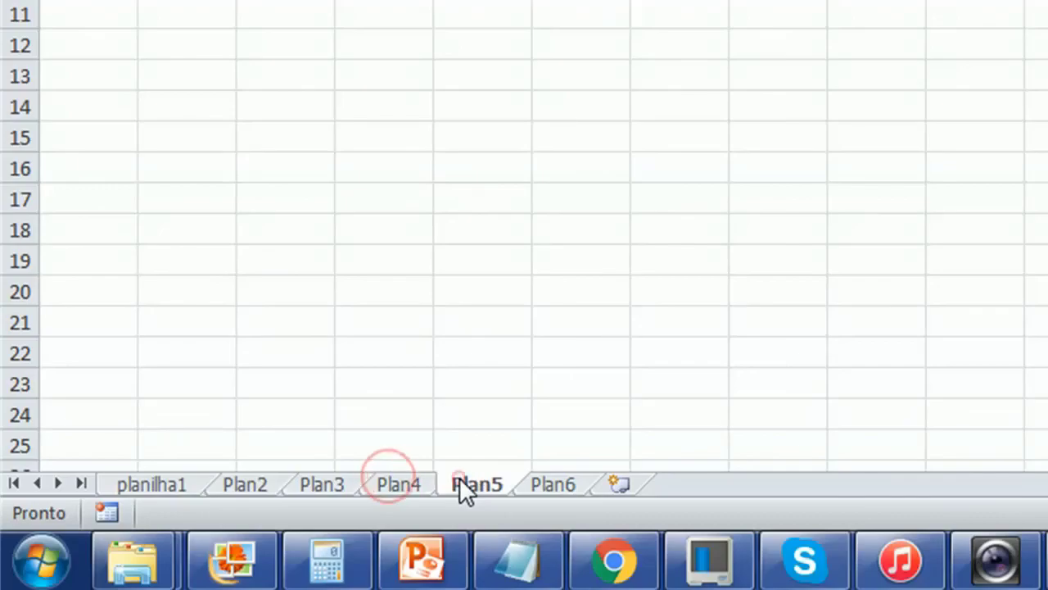
left_click(142, 485)
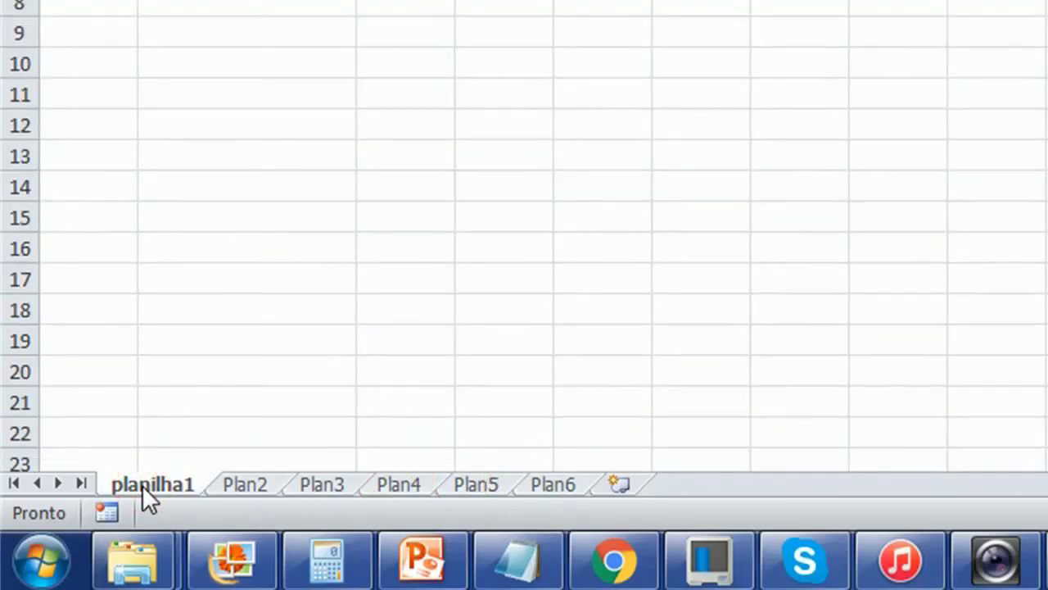